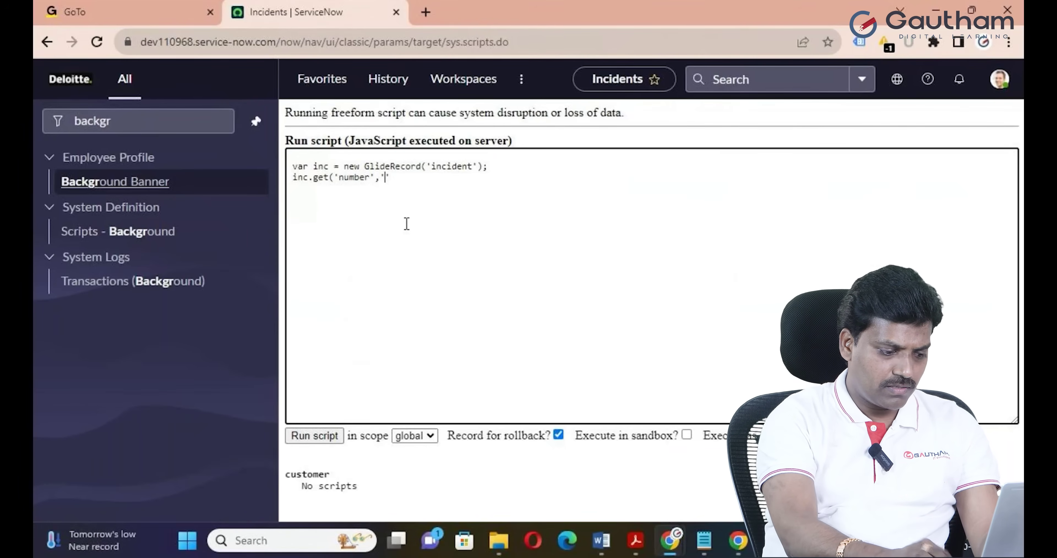
Complete the background script to get incident INC0000059, set its state to 6 and update it, and run it in global scope.
type("INC0000059")
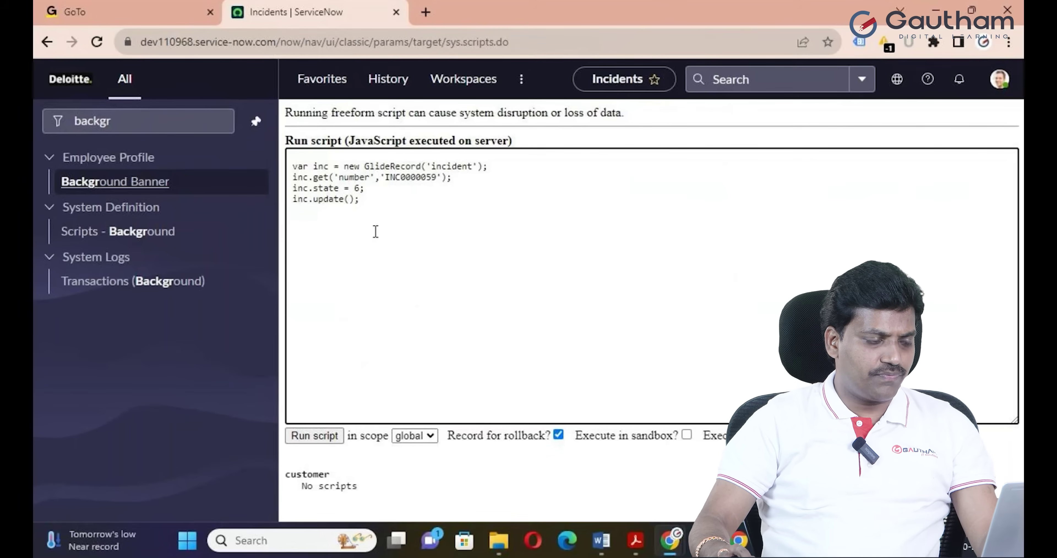
left_click(326, 437)
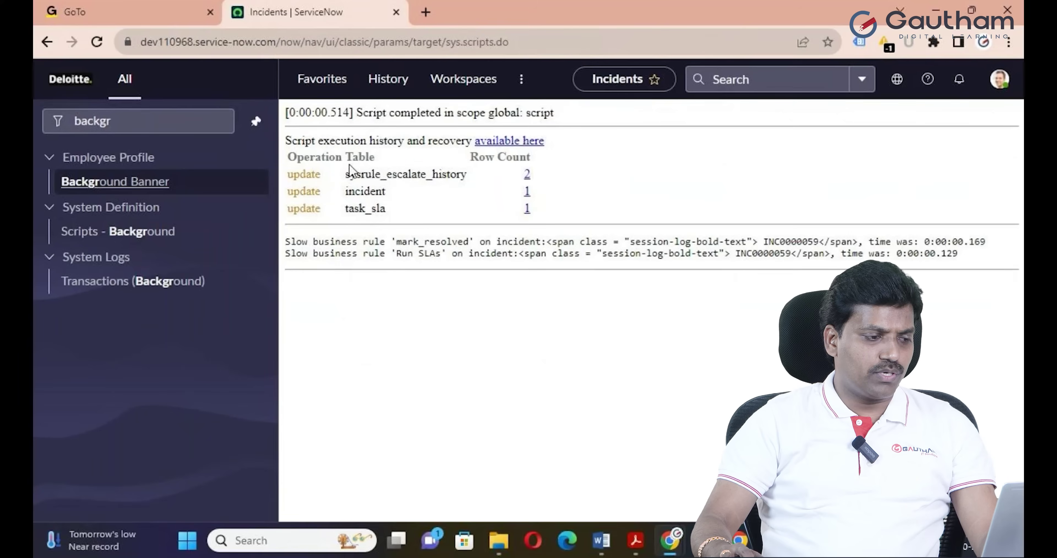
Open incident INC0000059 from the list of all incidents.
left_click_drag(143, 121, 36, 131)
type("incident")
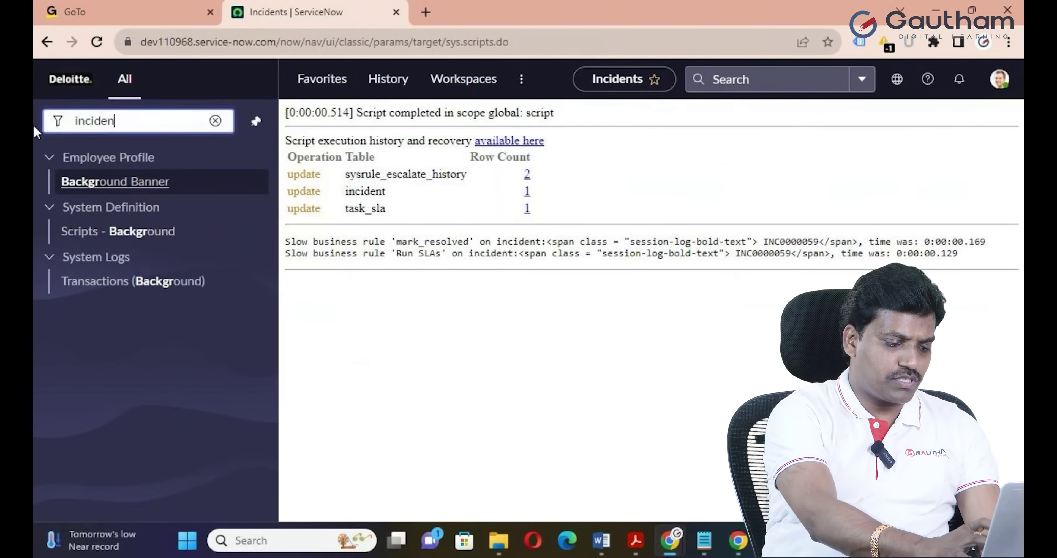
left_click(81, 442)
left_click(81, 442)
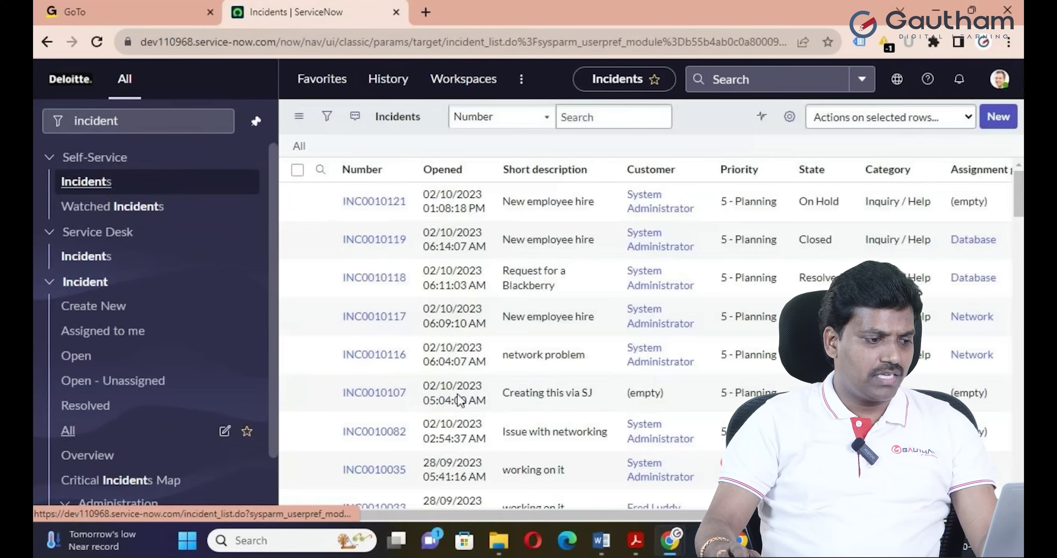
scroll(462, 400, "down", 8)
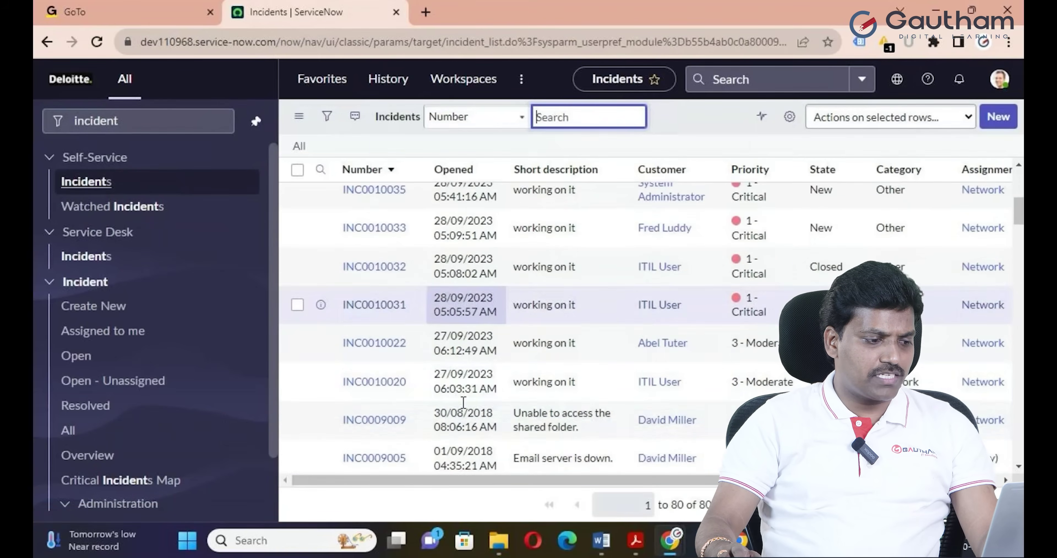
scroll(463, 406, "down", 10)
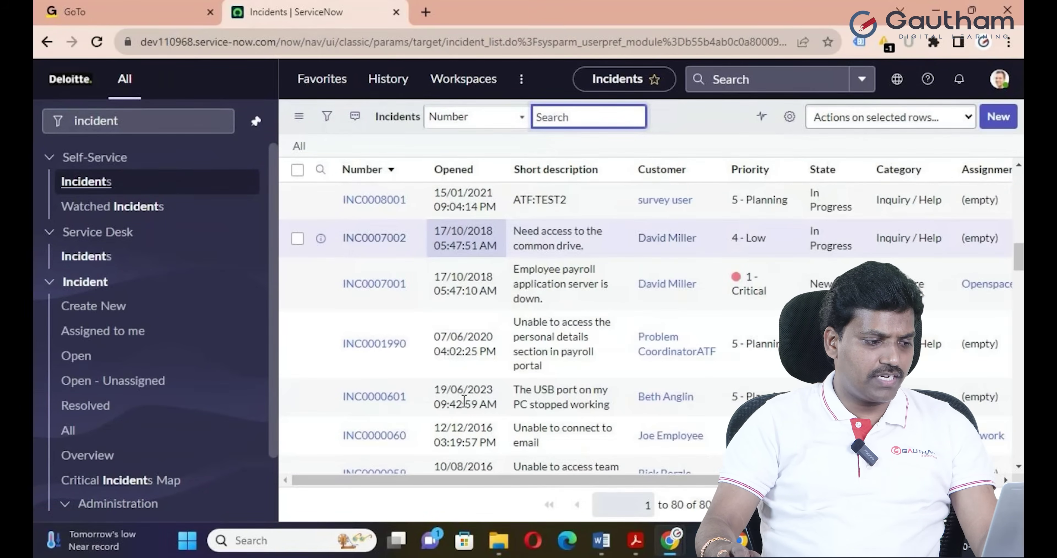
scroll(463, 397, "down", 2)
left_click(380, 399)
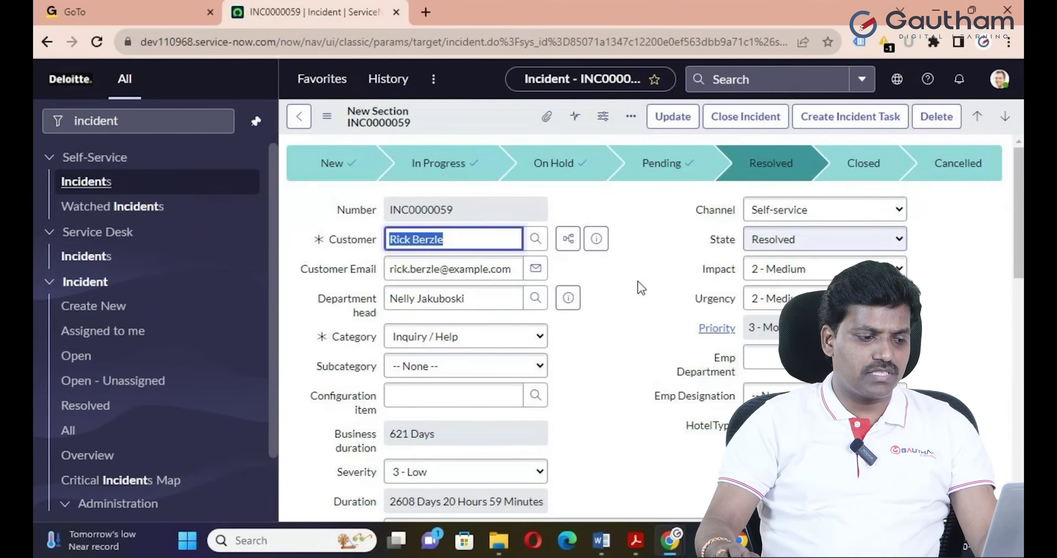
Review the Resolution Information fields of incident INC0000059 and try to update the record without filling them in.
scroll(638, 287, "down", 6)
scroll(648, 344, "down", 3)
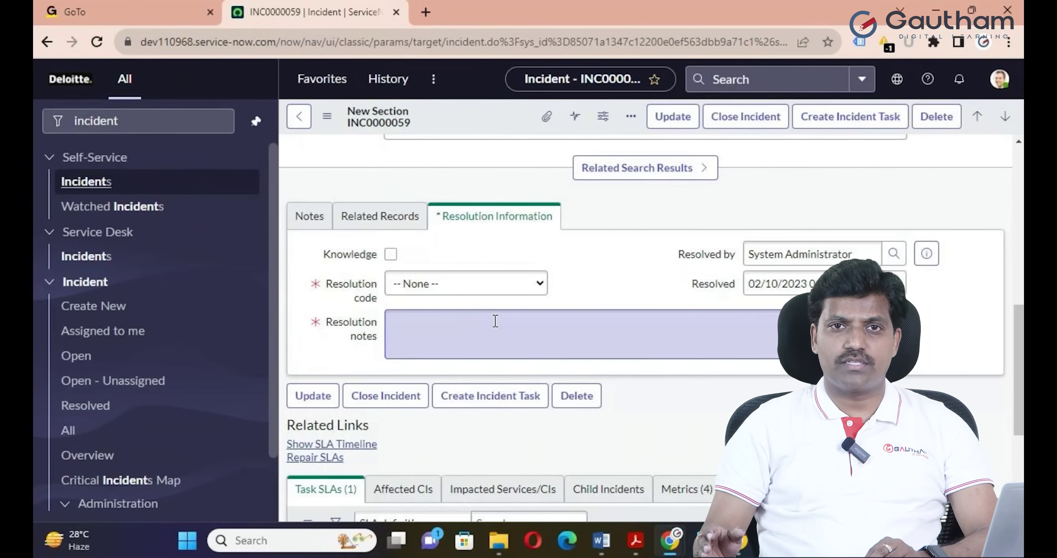
scroll(495, 321, "up", 8)
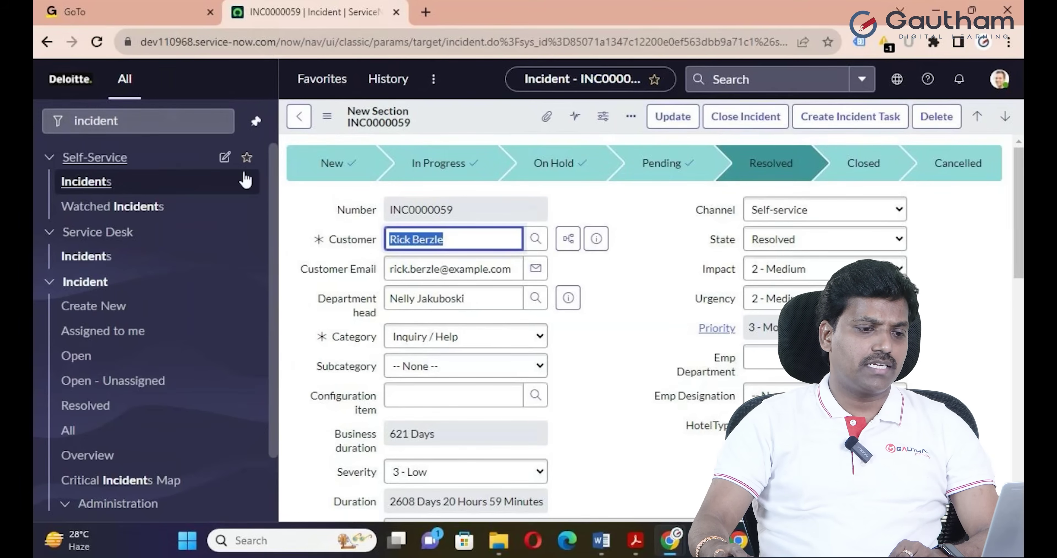
left_click(673, 116)
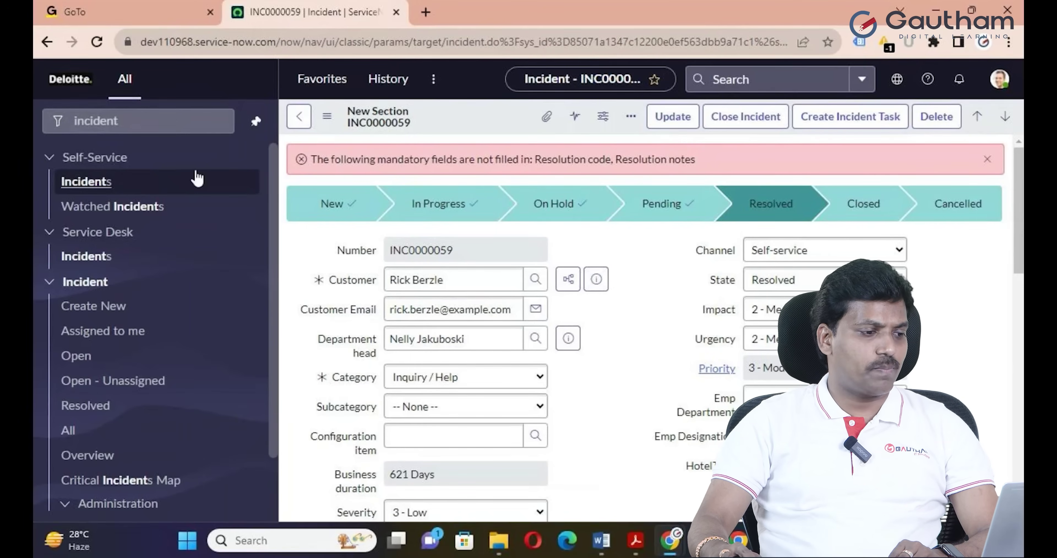
Open the System UI list of UI Policies and filter its Table column by incident.
left_click(197, 122)
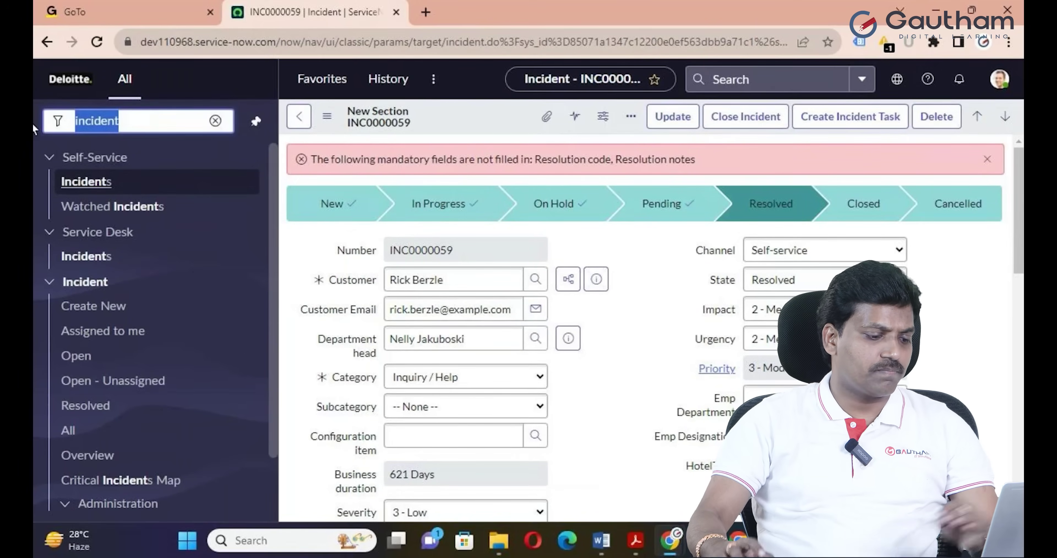
type("UI Policy")
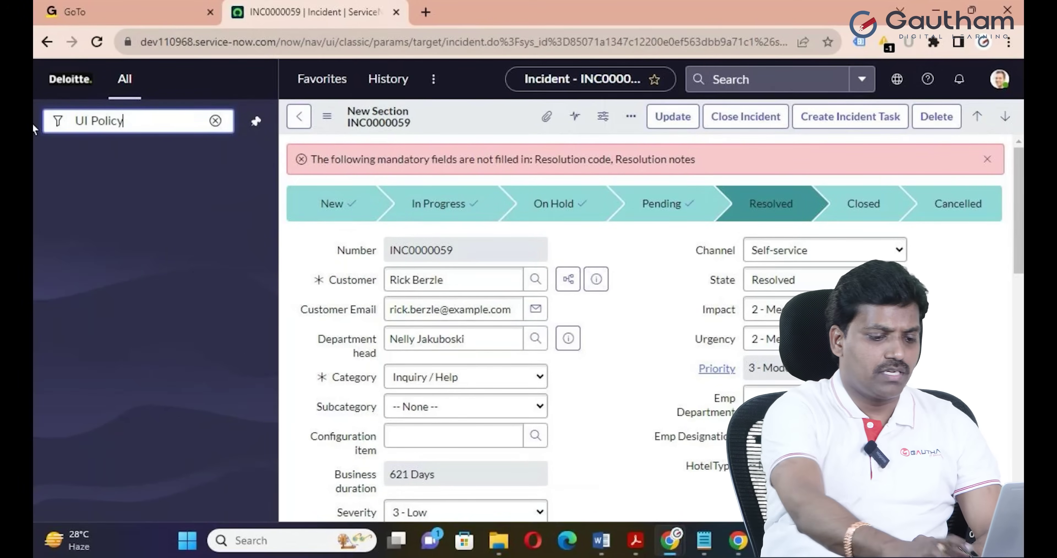
key("BackSpace")
left_click(89, 418)
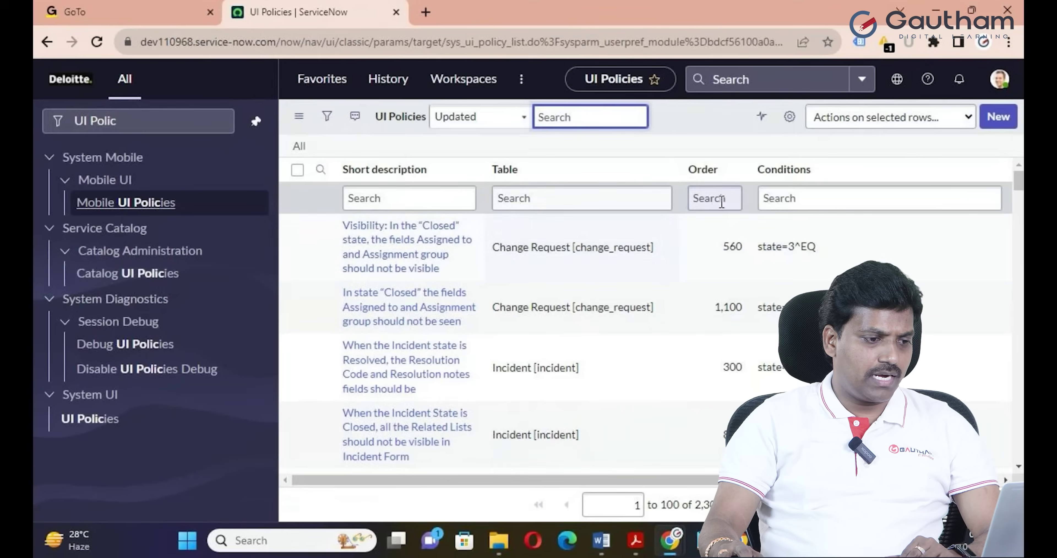
left_click(613, 198)
type("incident")
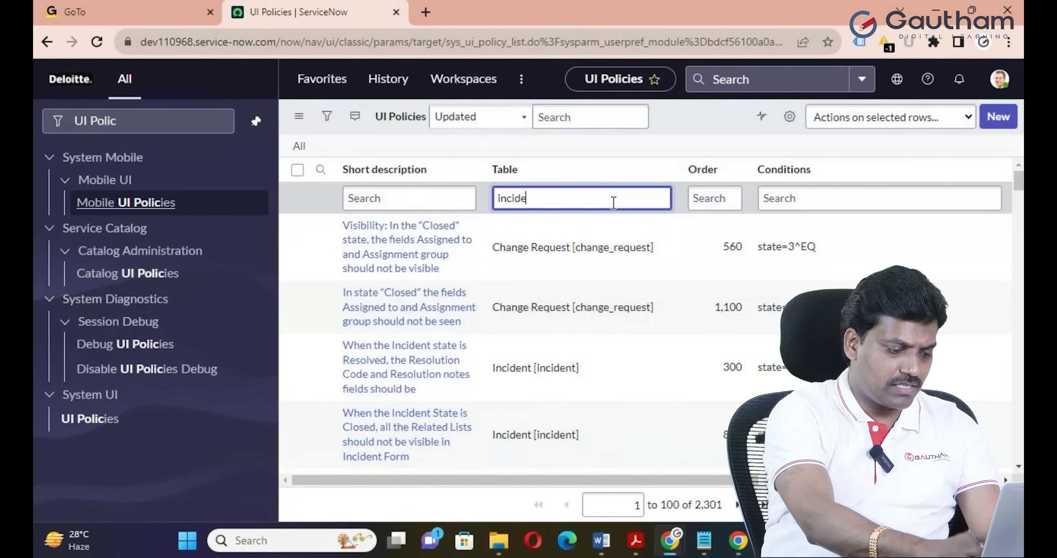
key("Return")
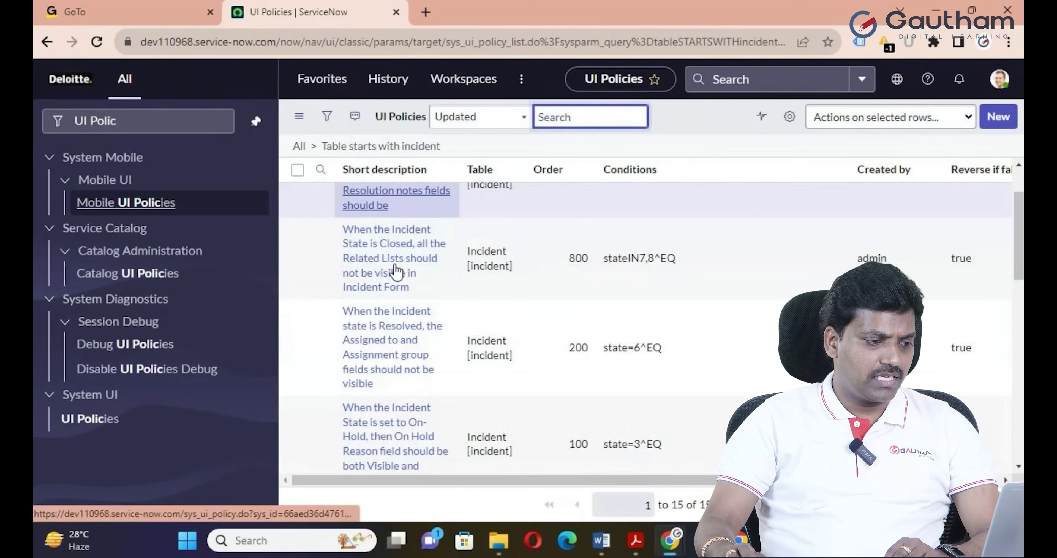
Open the incident UI policy for Resolution Code and Resolution notes in the Resolved state and convert it to a data policy.
left_click(396, 271)
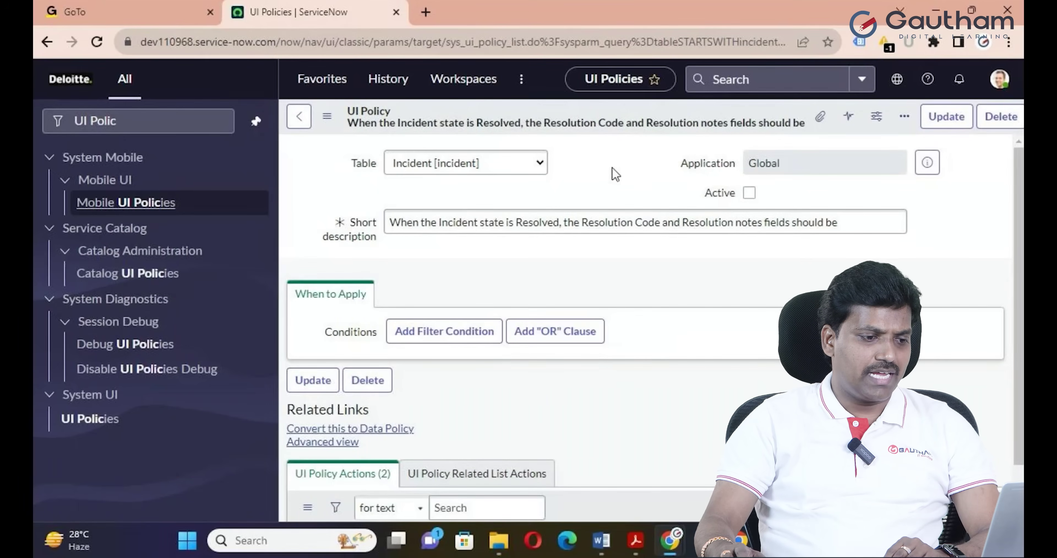
scroll(615, 184, "down", 5)
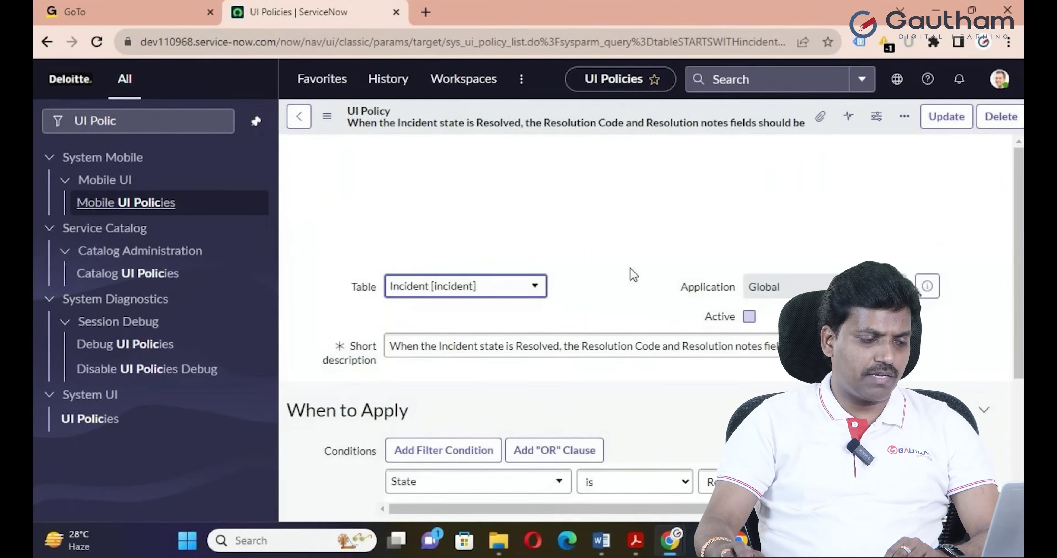
scroll(631, 287, "down", 5)
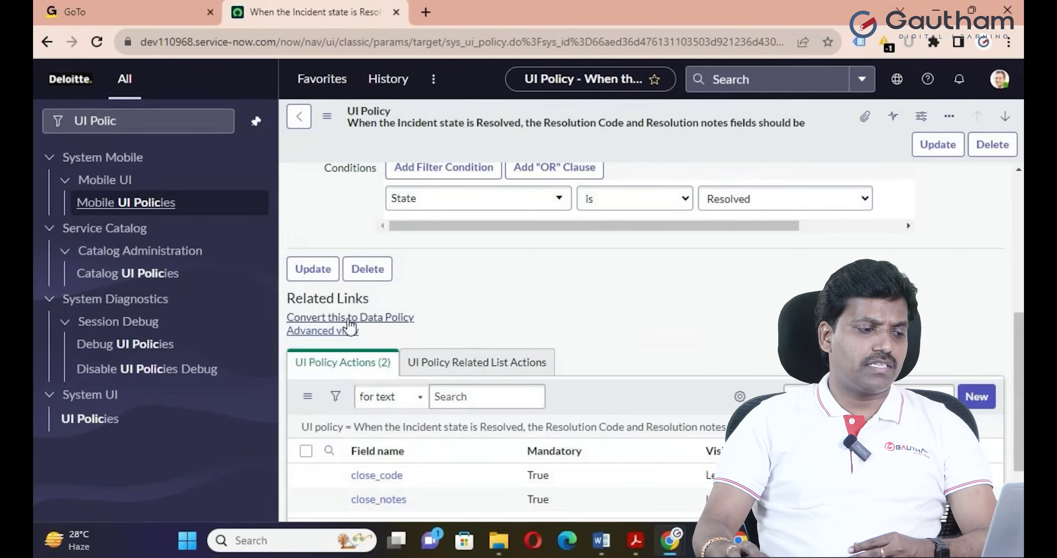
left_click(361, 321)
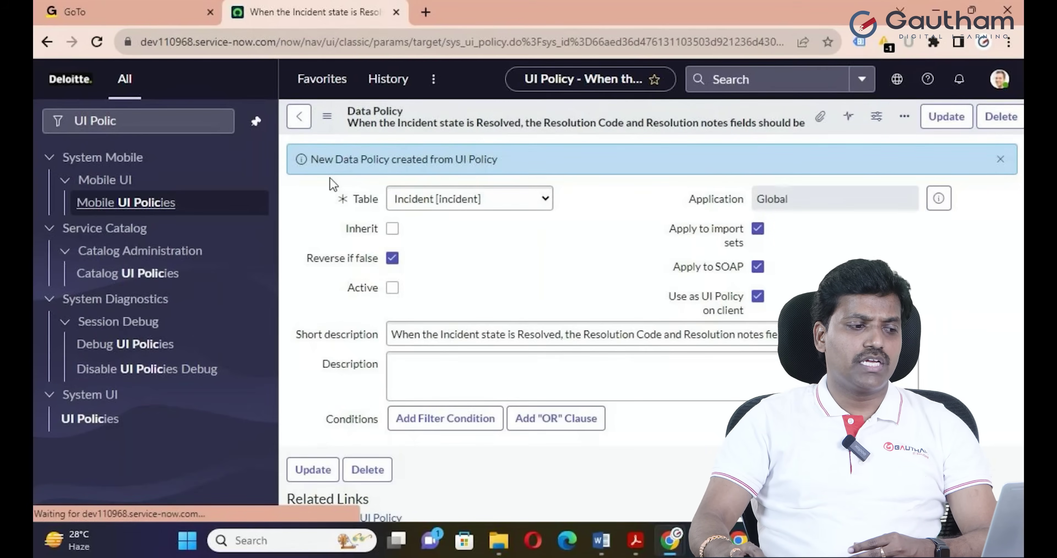
Save the new data policy with its converted settings.
left_click_drag(422, 159, 558, 246)
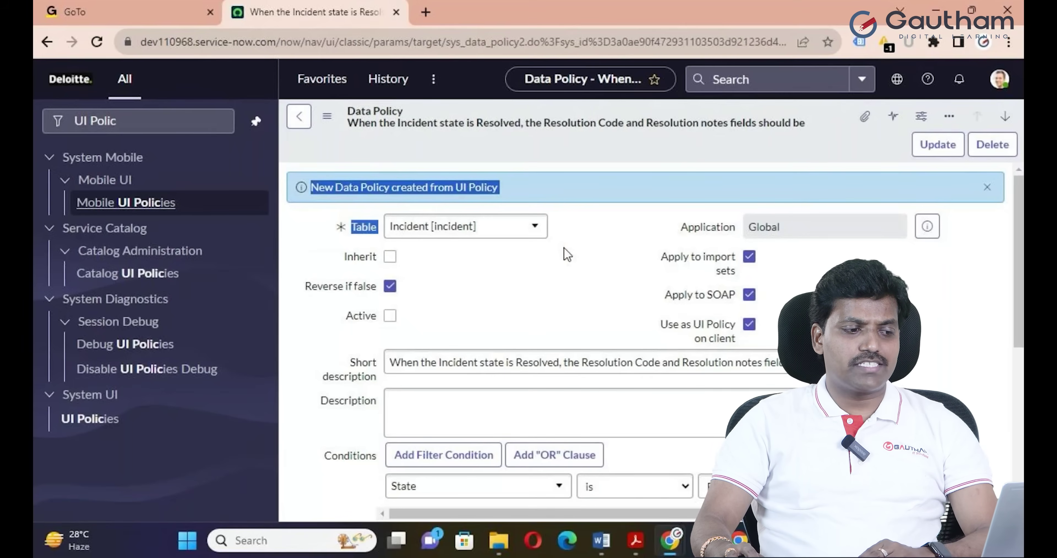
left_click(567, 253)
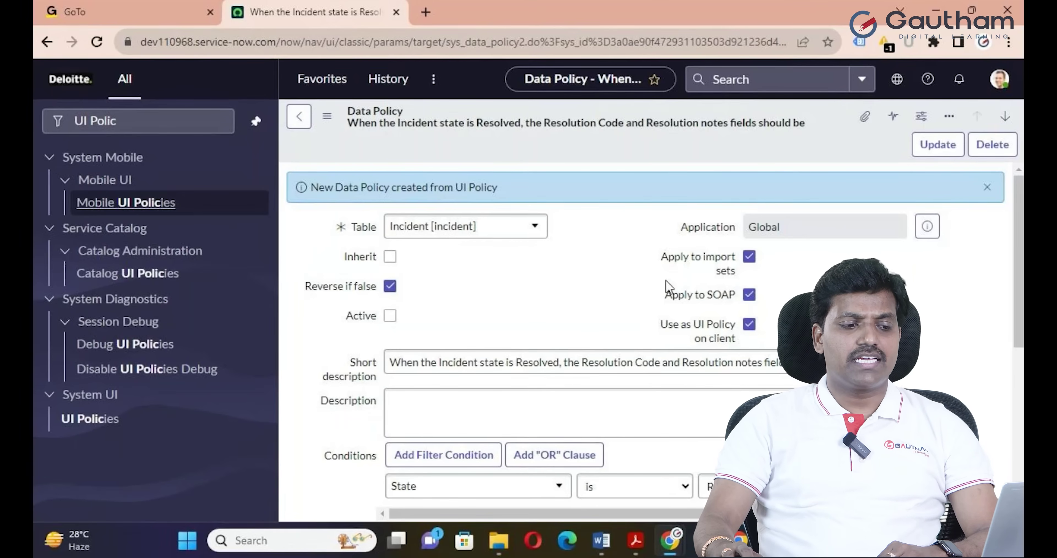
left_click(937, 144)
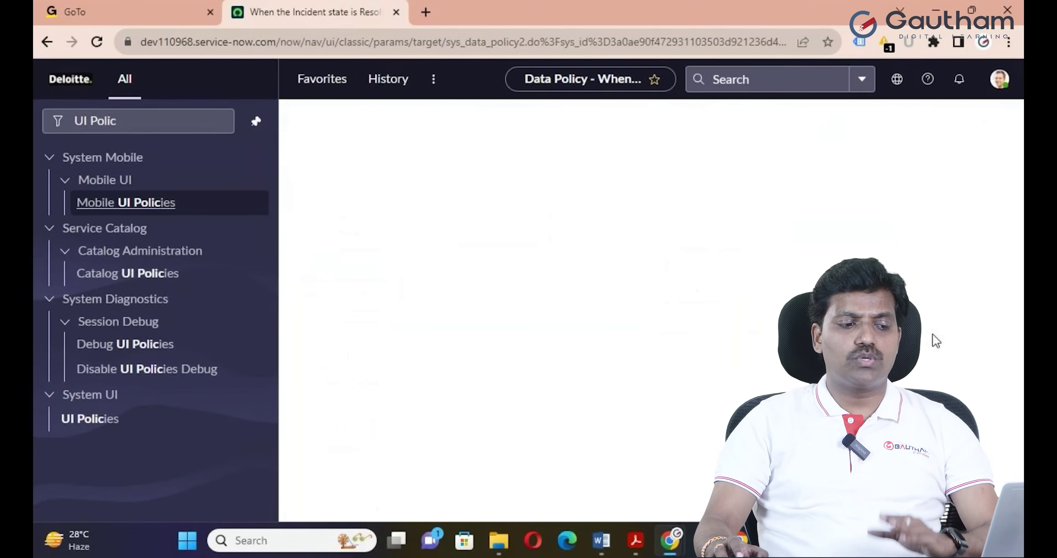
Find the incident modules in the navigator and open the list of all incidents.
left_click(99, 121)
key("ctrl+a")
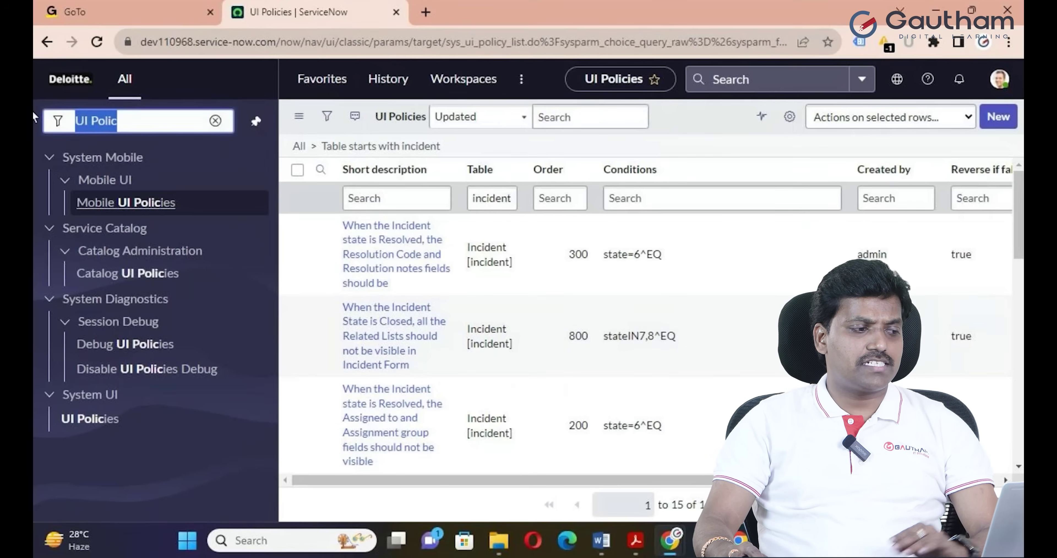
key("BackSpace")
type("ident")
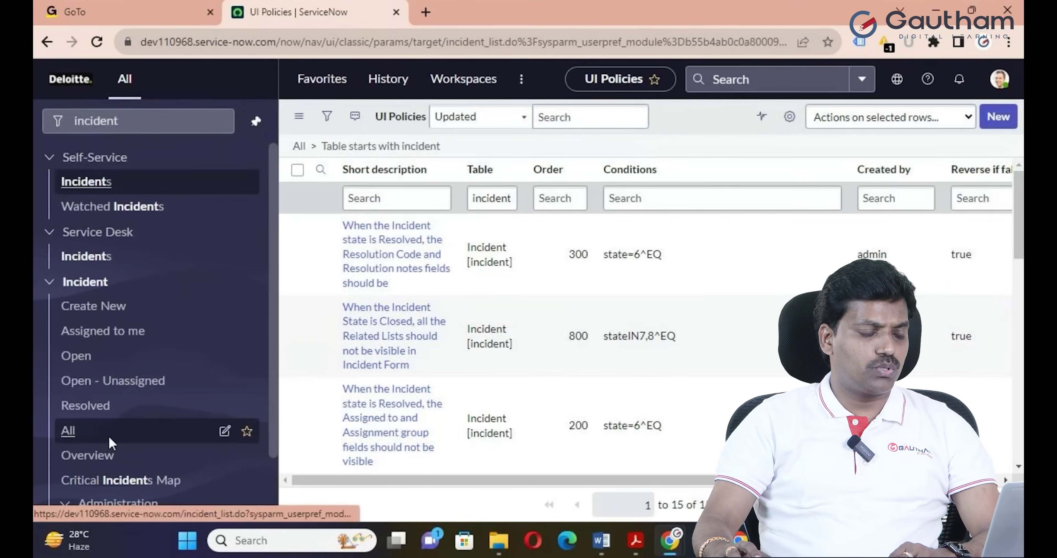
left_click(141, 434)
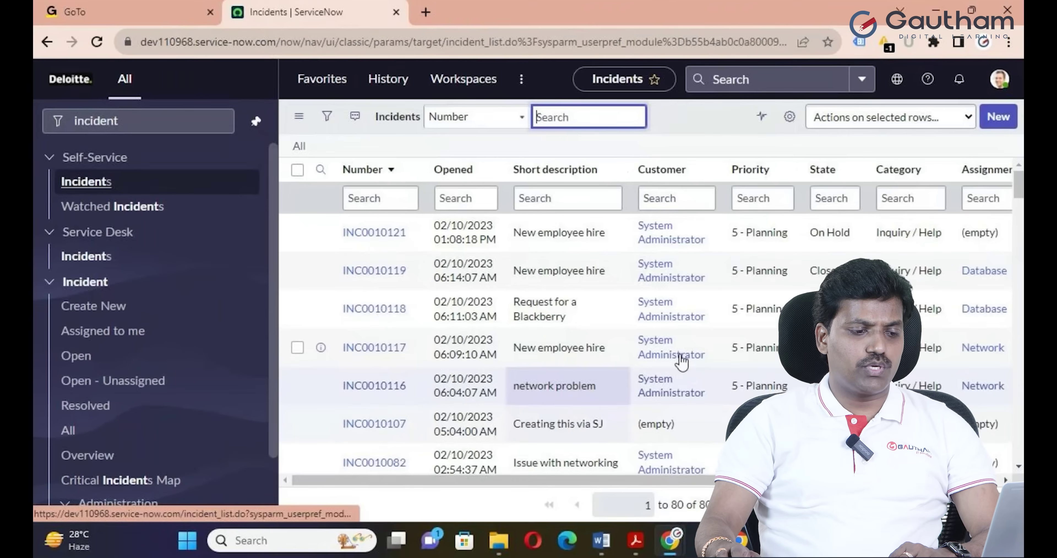
Set the State of incident INC0007001 to Resolved directly in the incident list.
scroll(574, 369, "down", 10)
scroll(575, 329, "down", 4)
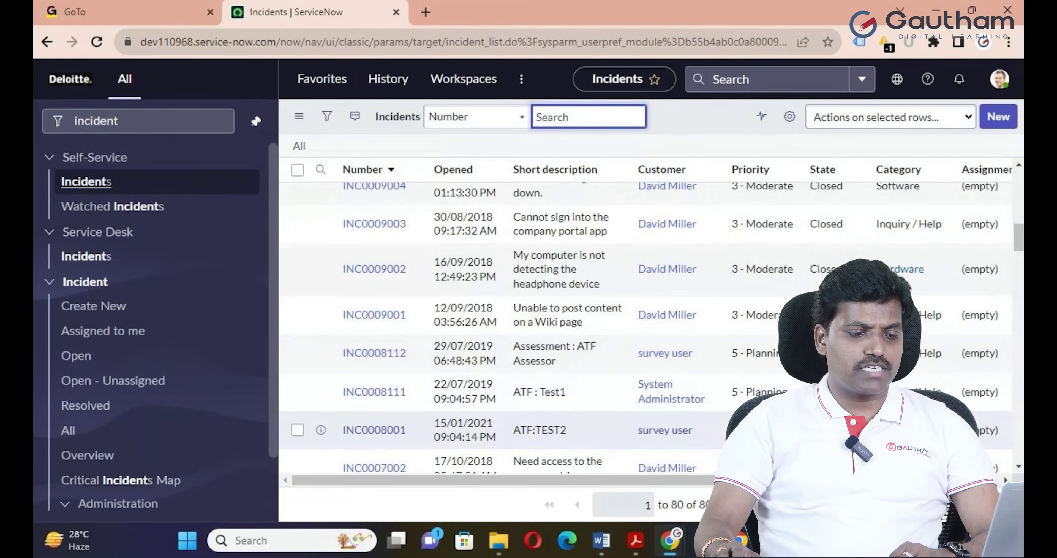
scroll(574, 328, "down", 5)
left_click(833, 275)
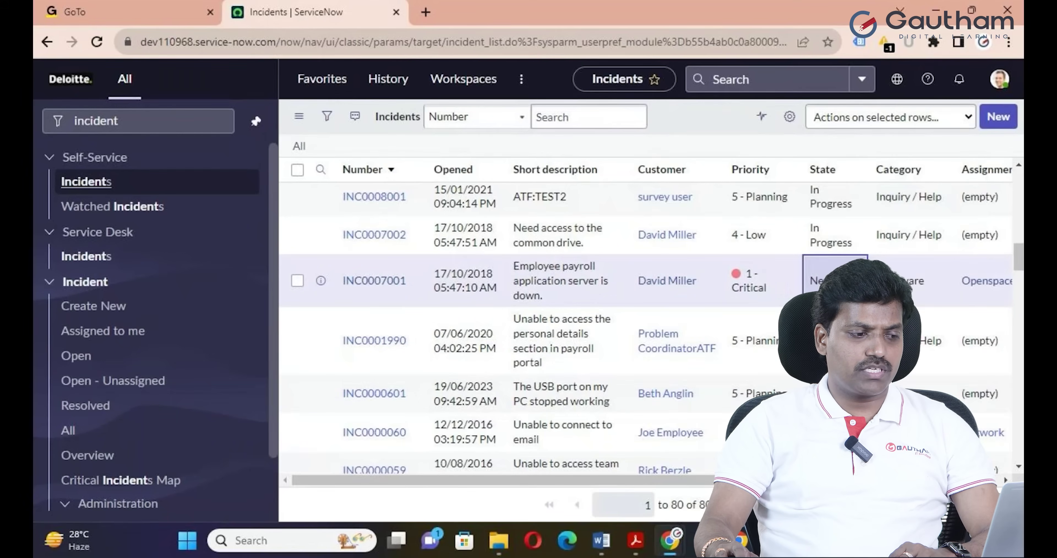
key("Return")
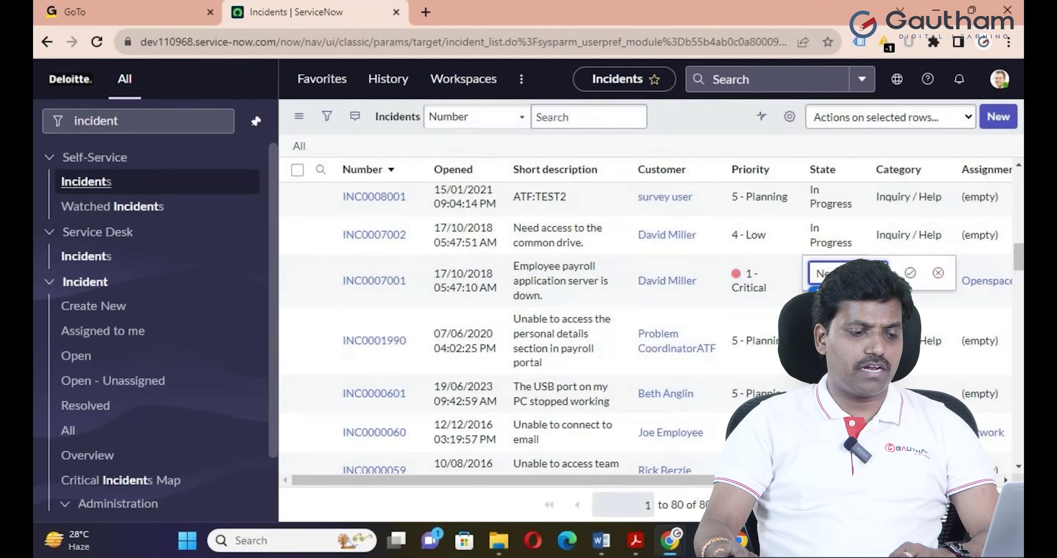
key("r")
key("Return")
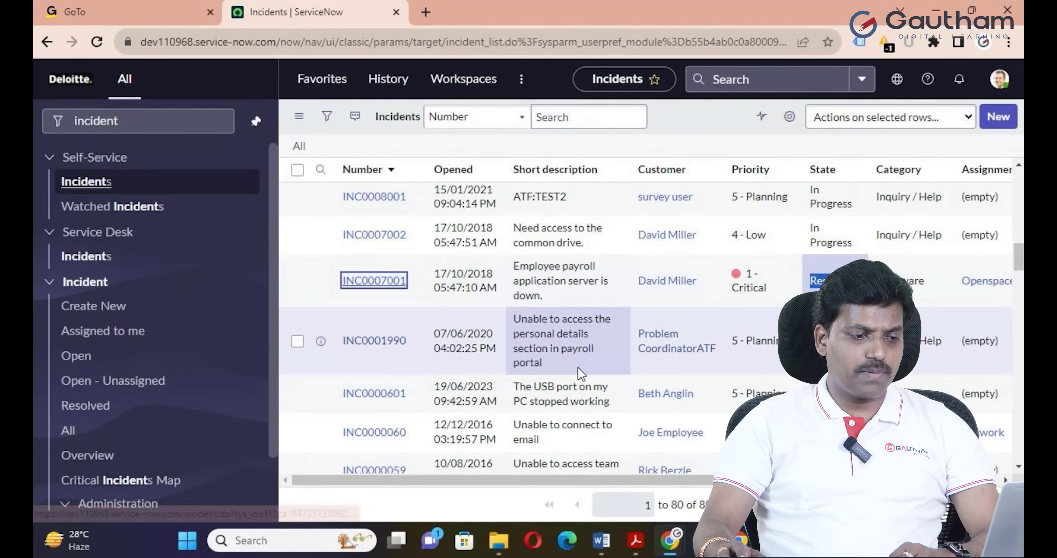
Open incident INC0007001 and check its state on the form.
key("Return")
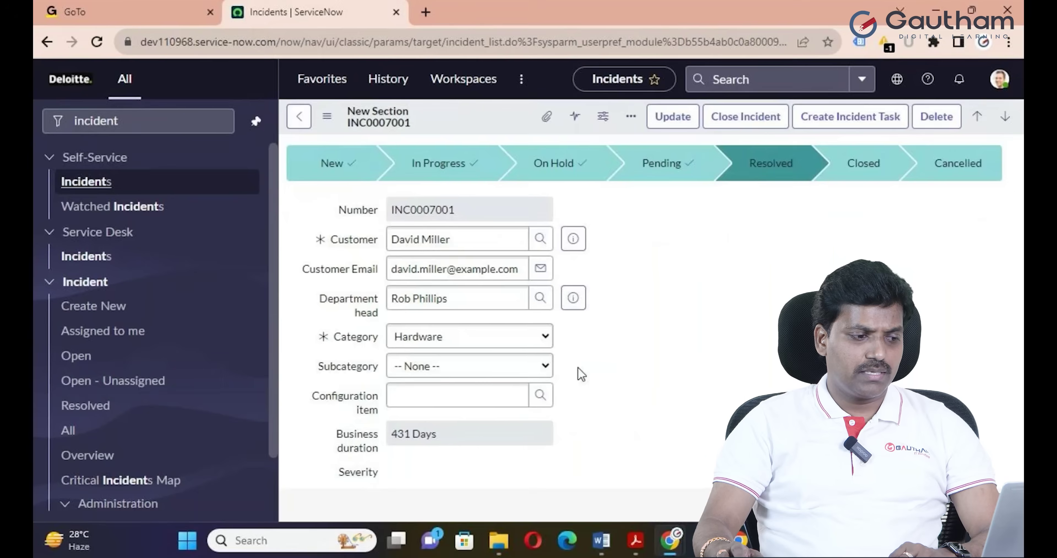
scroll(632, 408, "down", 5)
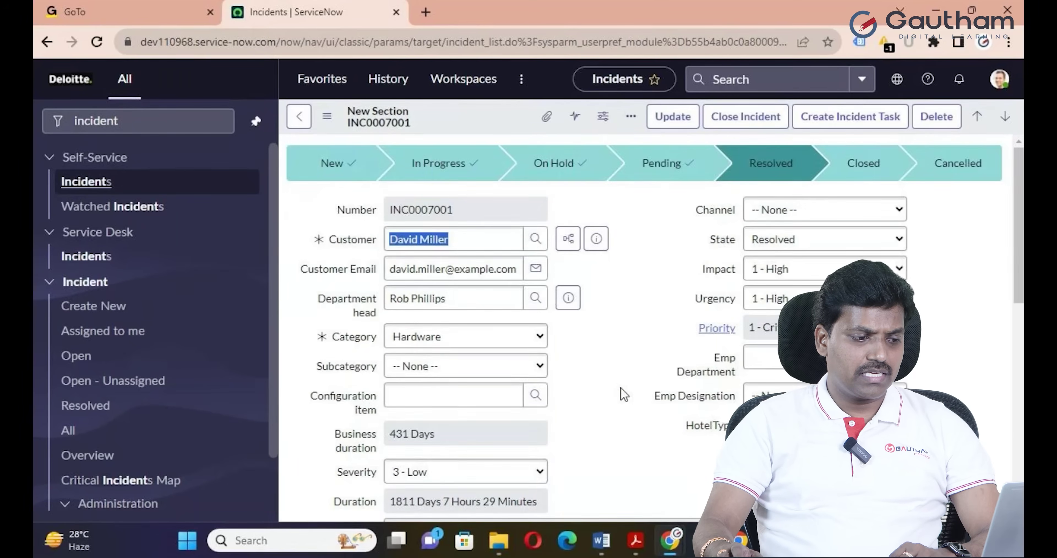
scroll(622, 388, "down", 2)
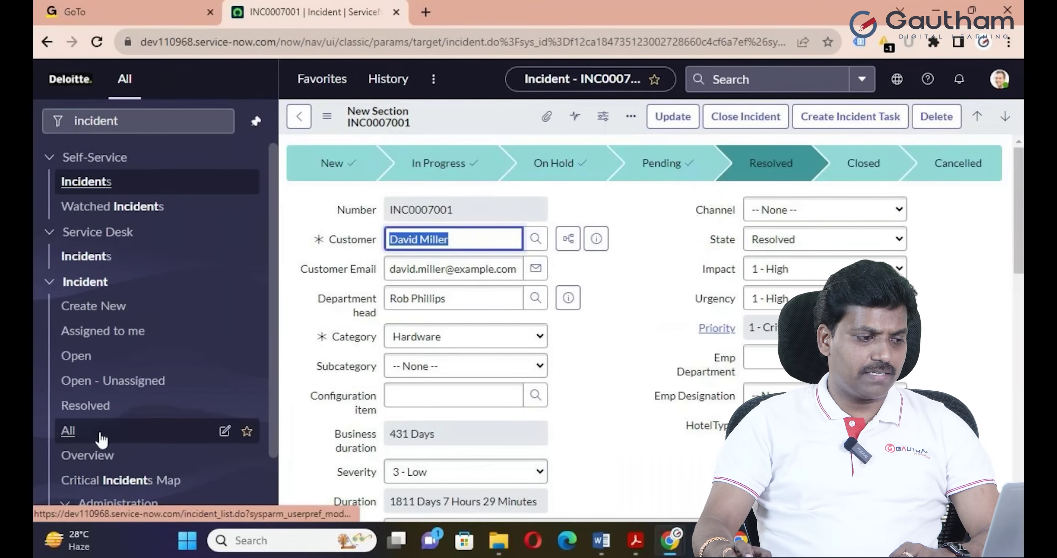
Open the list of all incidents and set the State of incident INC0010035 to Resolved directly in the list.
key("ctrl+alt+c")
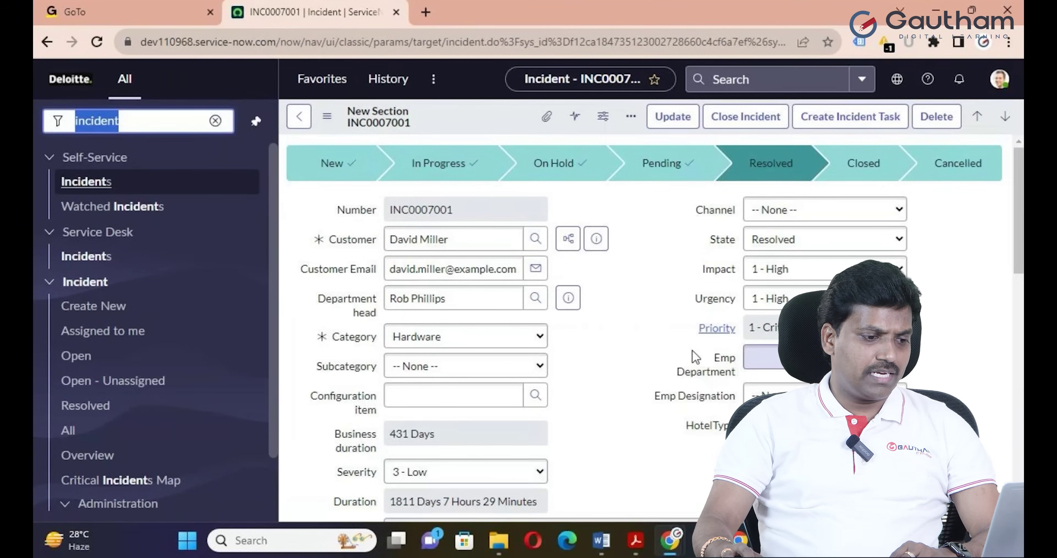
left_click(103, 439)
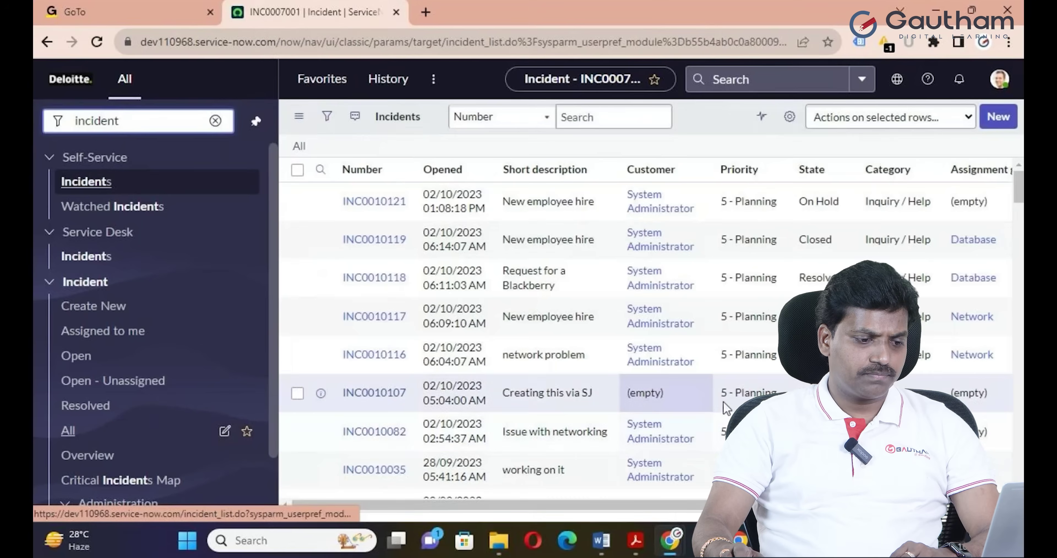
scroll(726, 407, "down", 5)
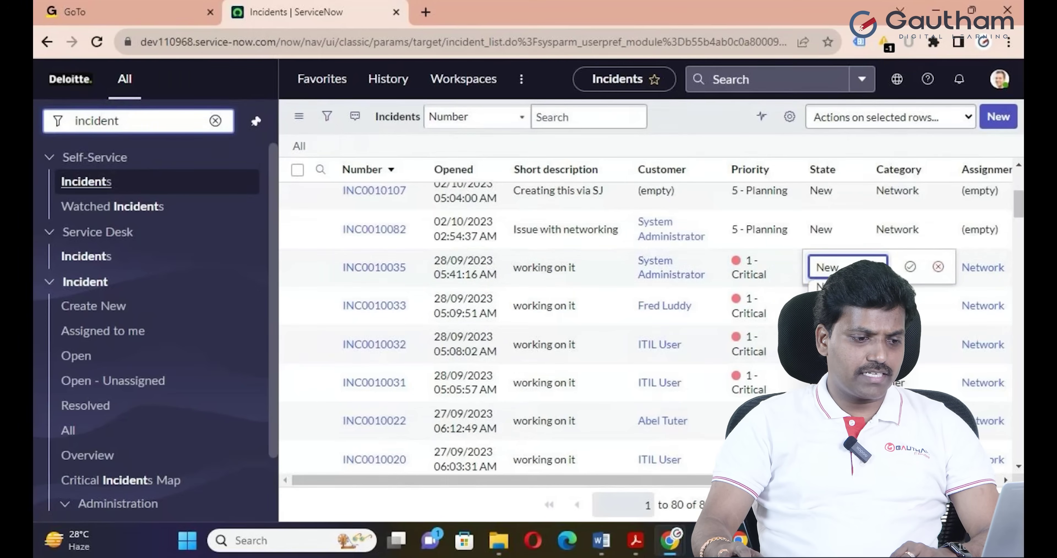
key("Return")
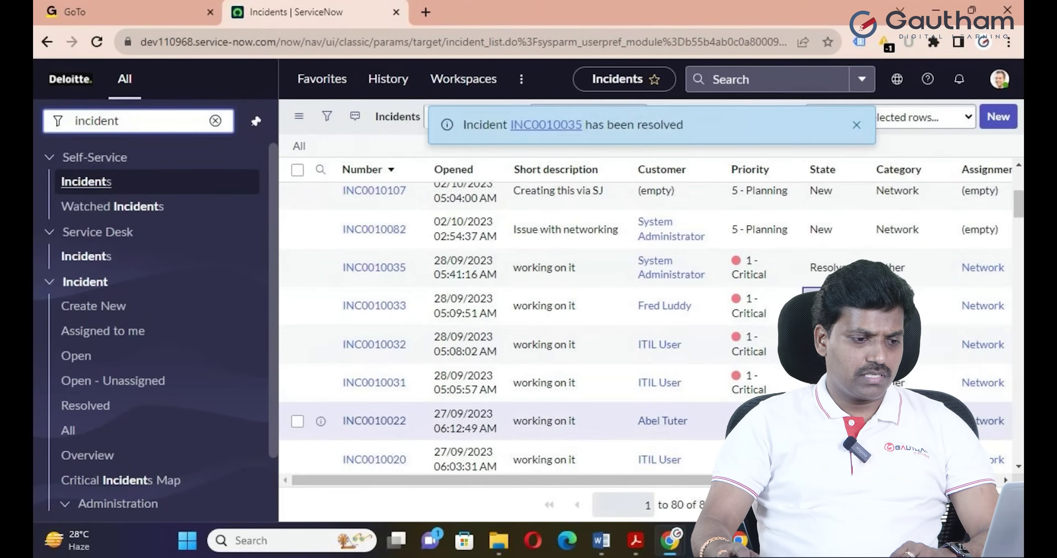
left_click(857, 124)
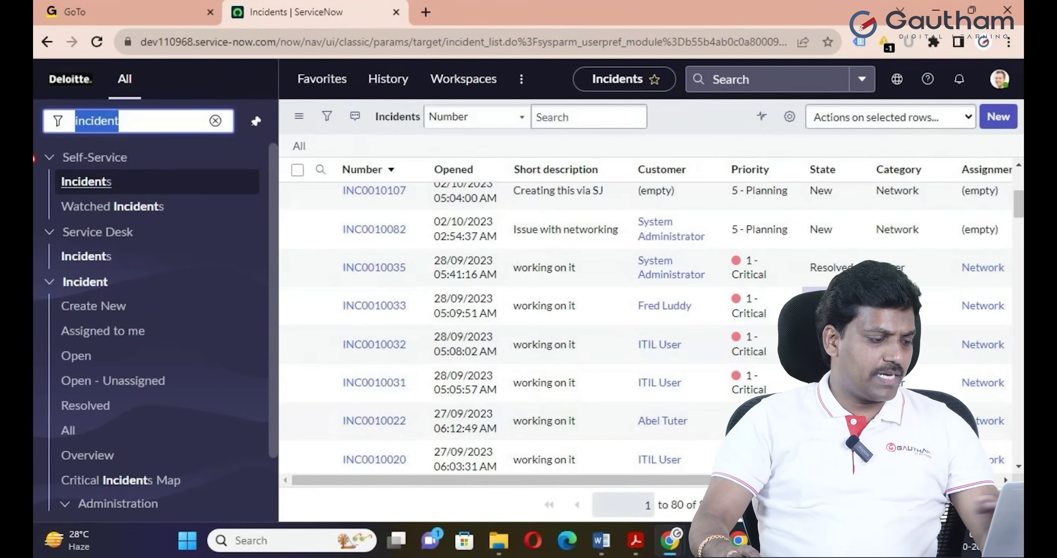
Find the data policy modules in the navigator and open the Data Policies list.
left_click_drag(135, 120, 33, 158)
type("data")
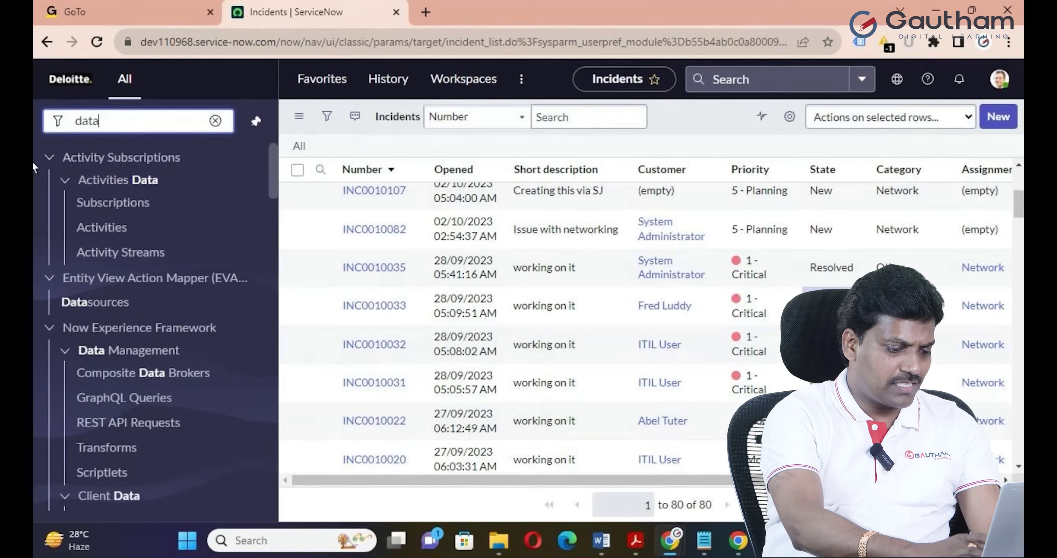
type(" policy")
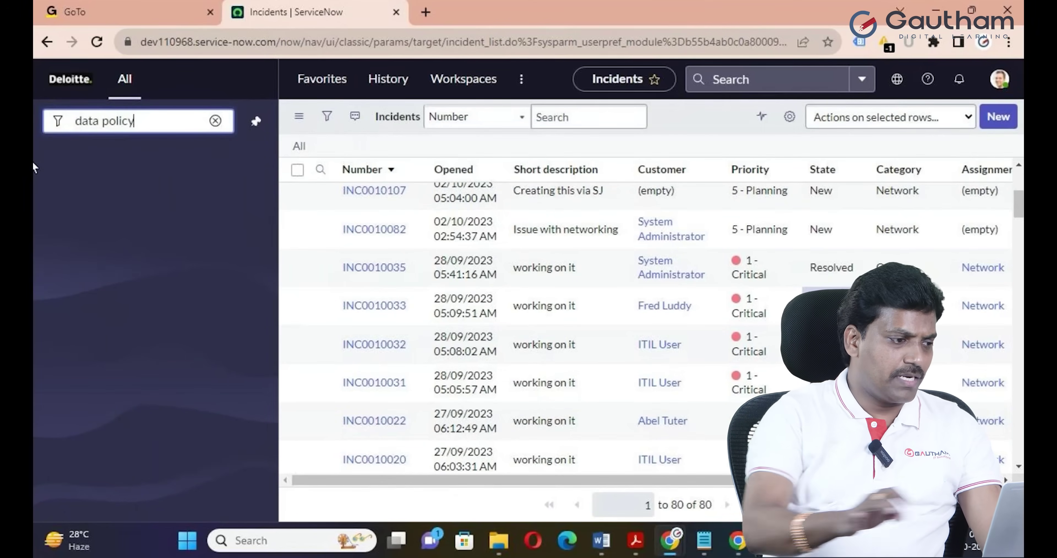
key("BackSpace")
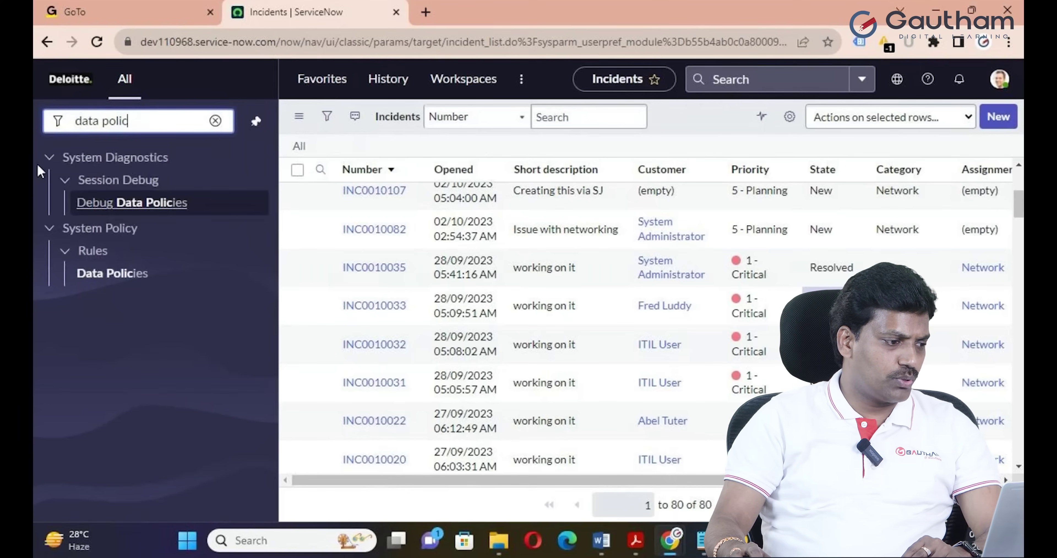
left_click(90, 274)
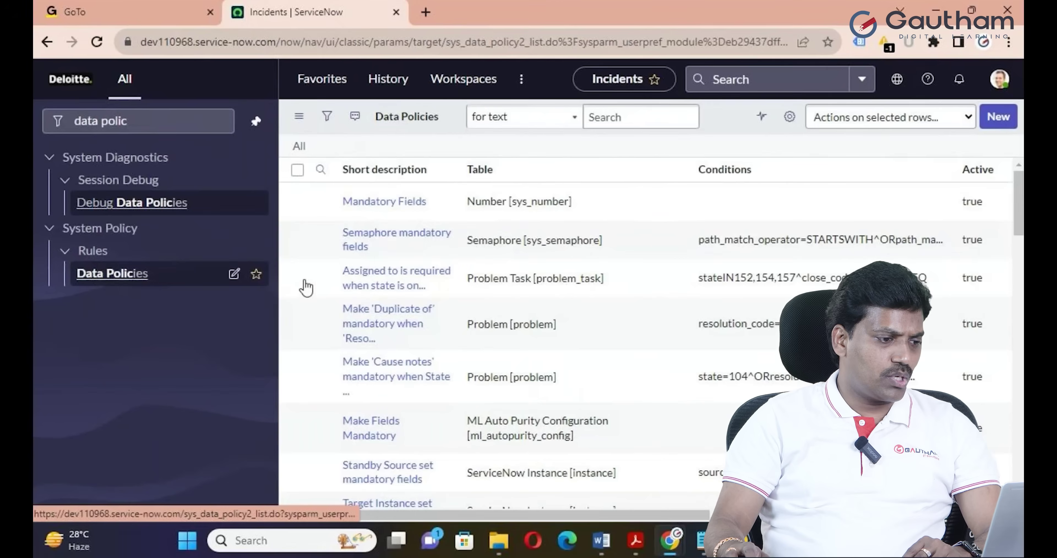
Filter the data policies to those with Created on Today.
left_click(327, 116)
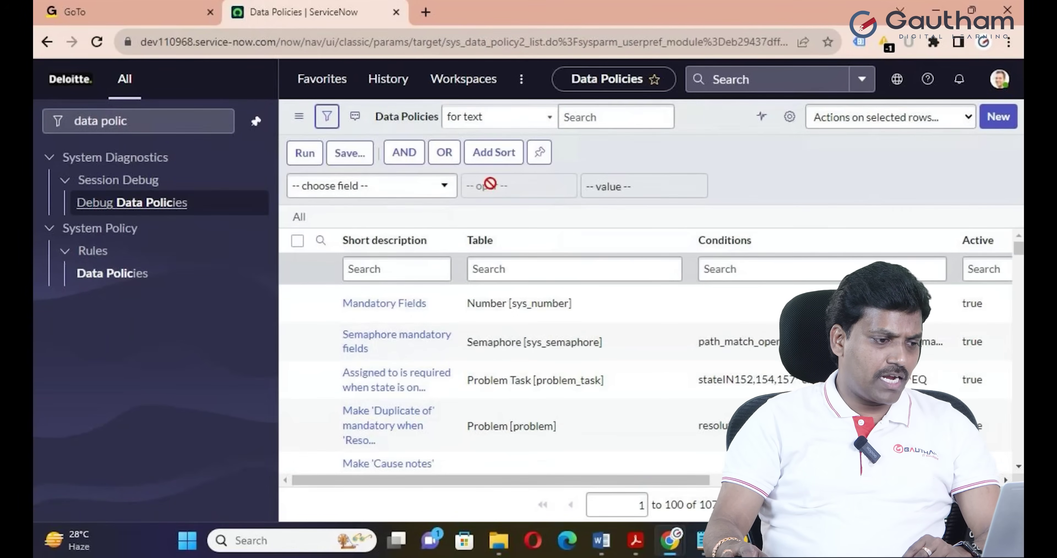
left_click(447, 184)
type("cr")
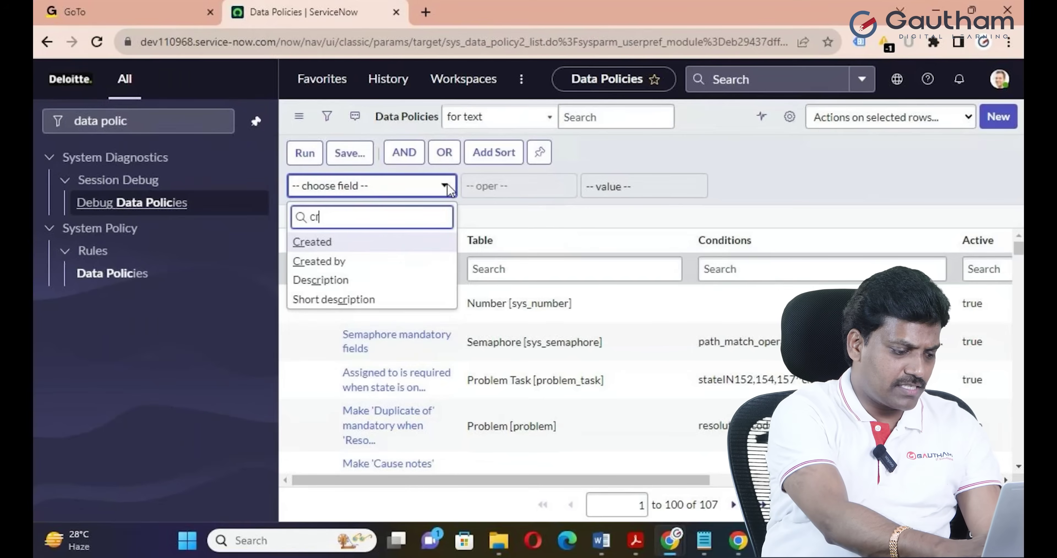
type("eated")
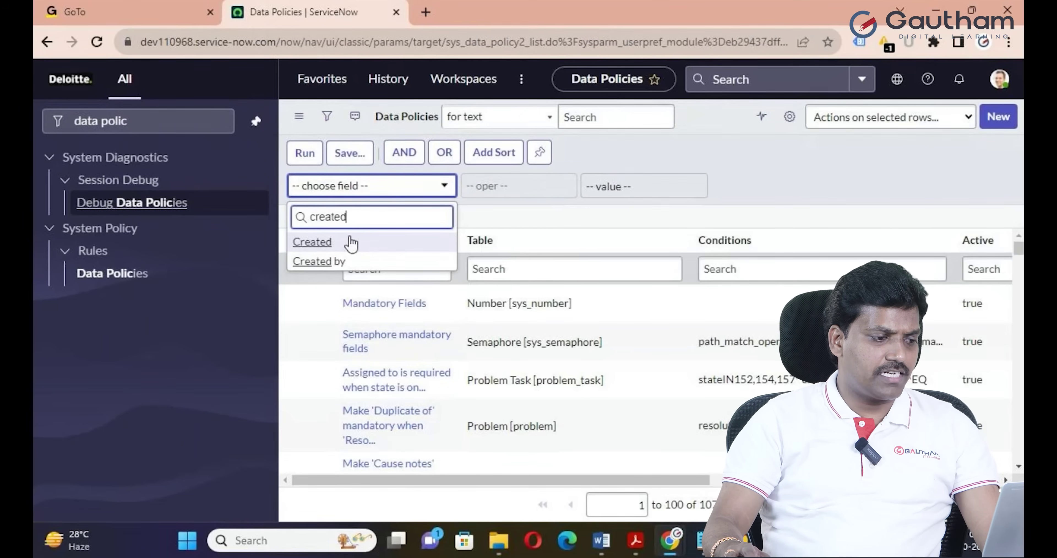
key("Return")
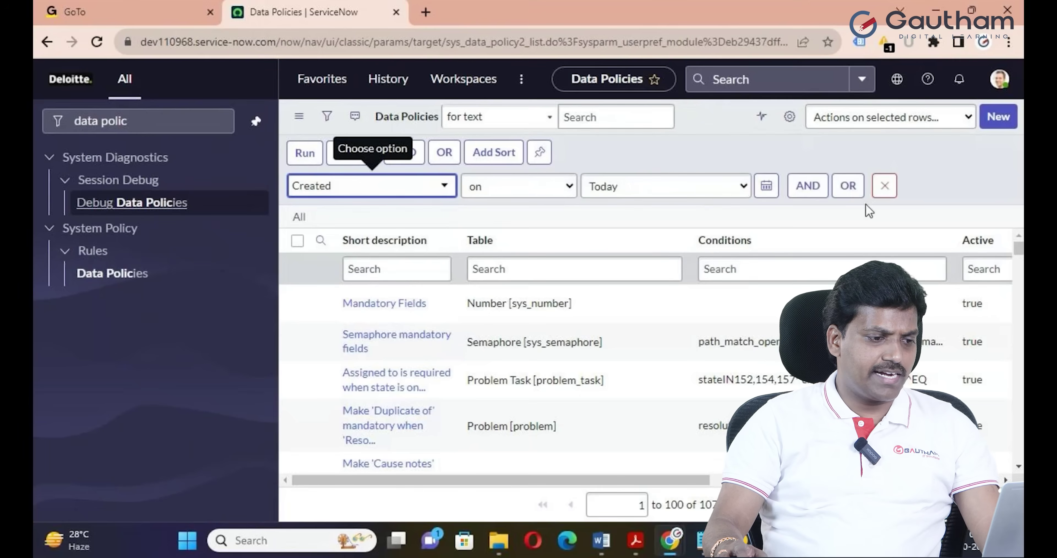
left_click(310, 152)
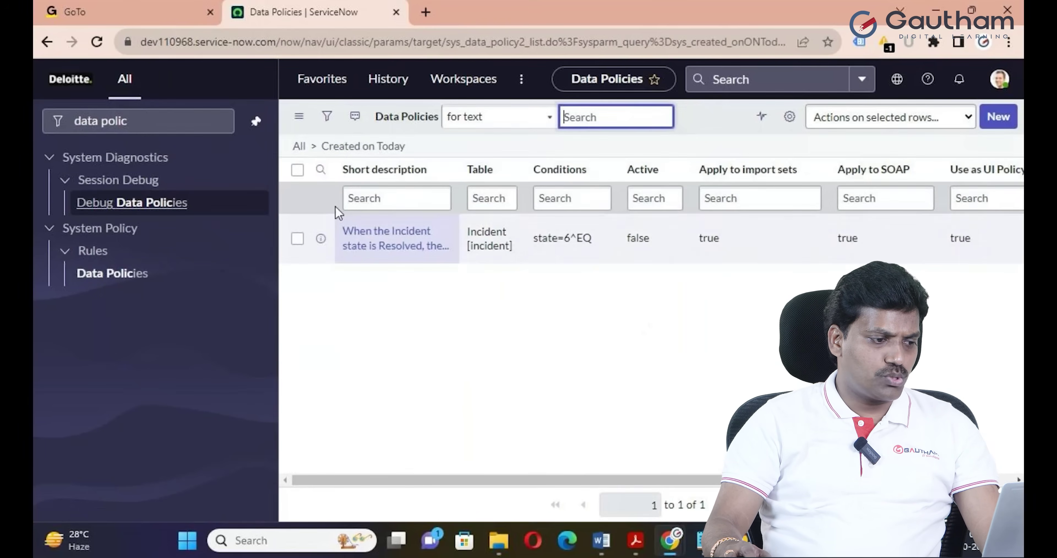
Open the incident resolution data policy, make it active and save the update.
left_click(376, 246)
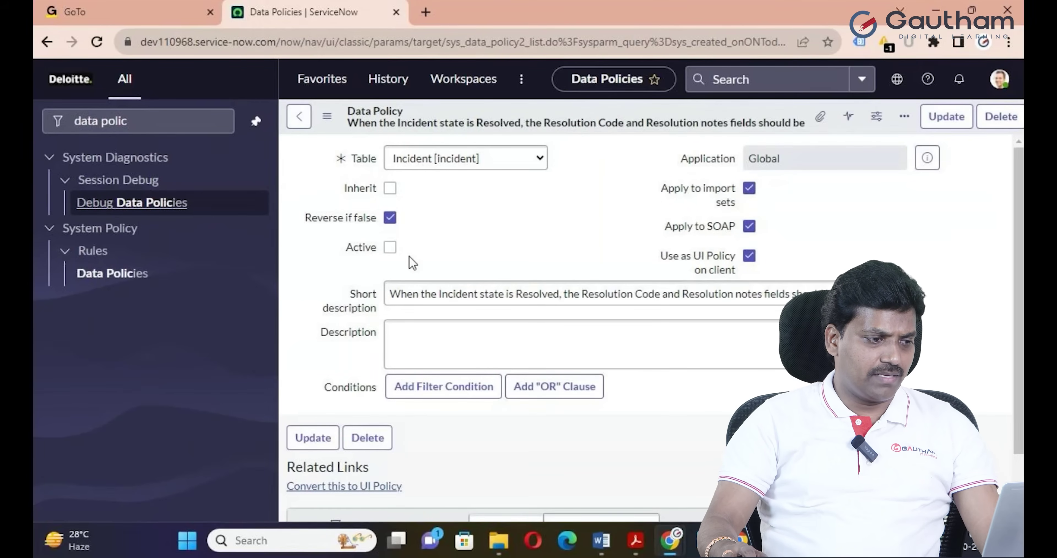
left_click(392, 274)
left_click(938, 144)
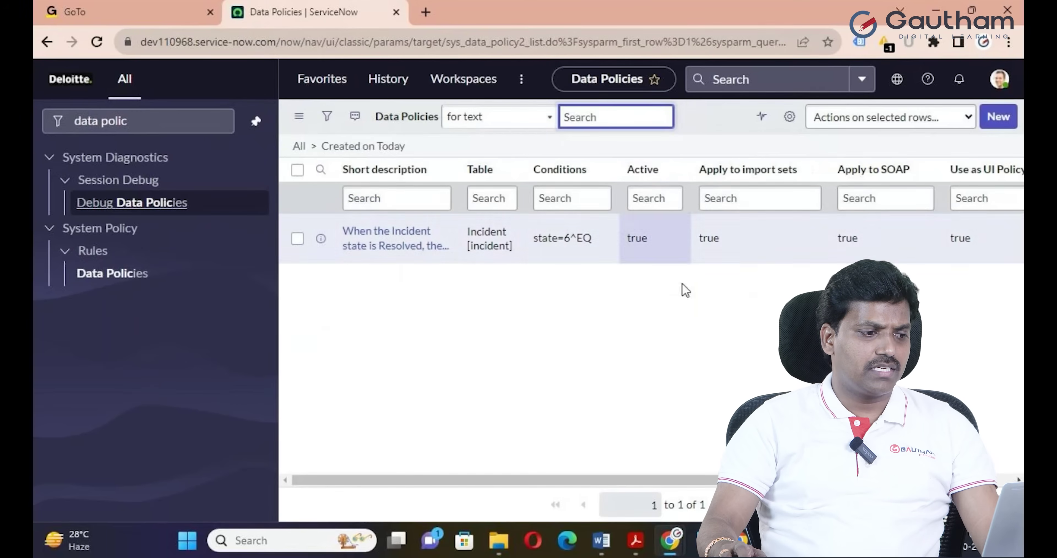
Find the incident modules in the navigator and open the list of all incidents again.
left_click_drag(183, 120, 35, 123)
type("incident")
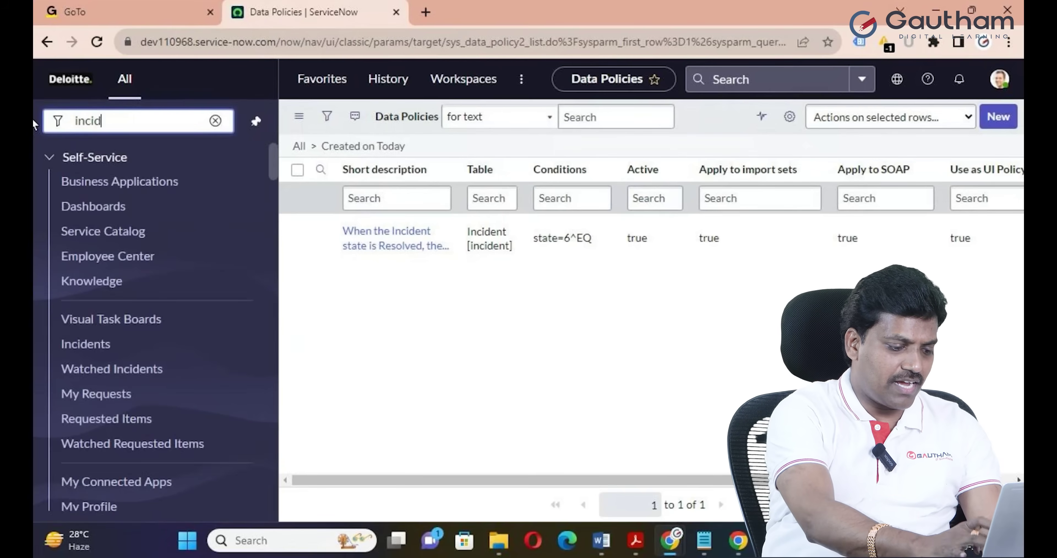
left_click(69, 431)
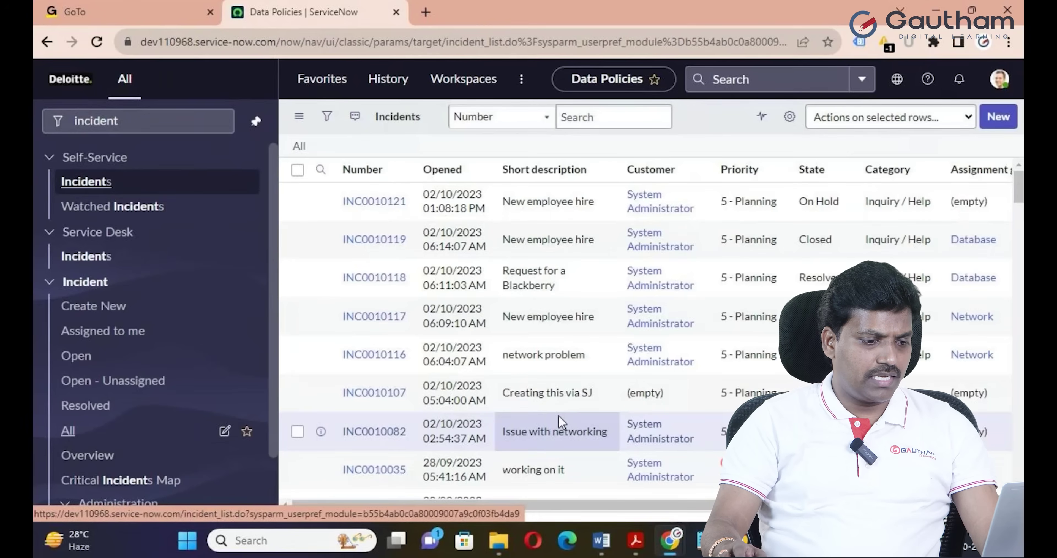
Try to change the State of incident INC0010082 directly in the incident list.
scroll(754, 360, "down", 3)
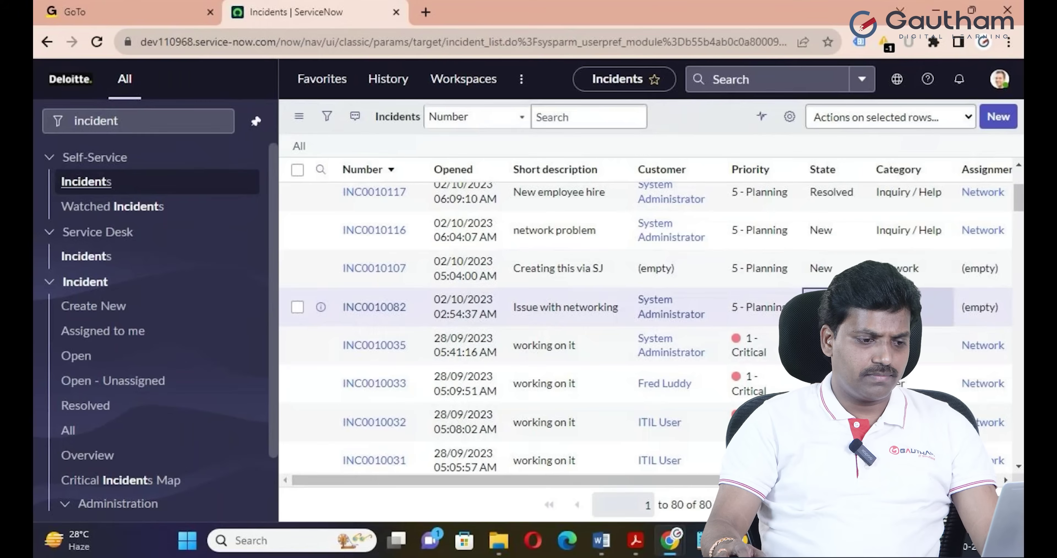
double_click(833, 307)
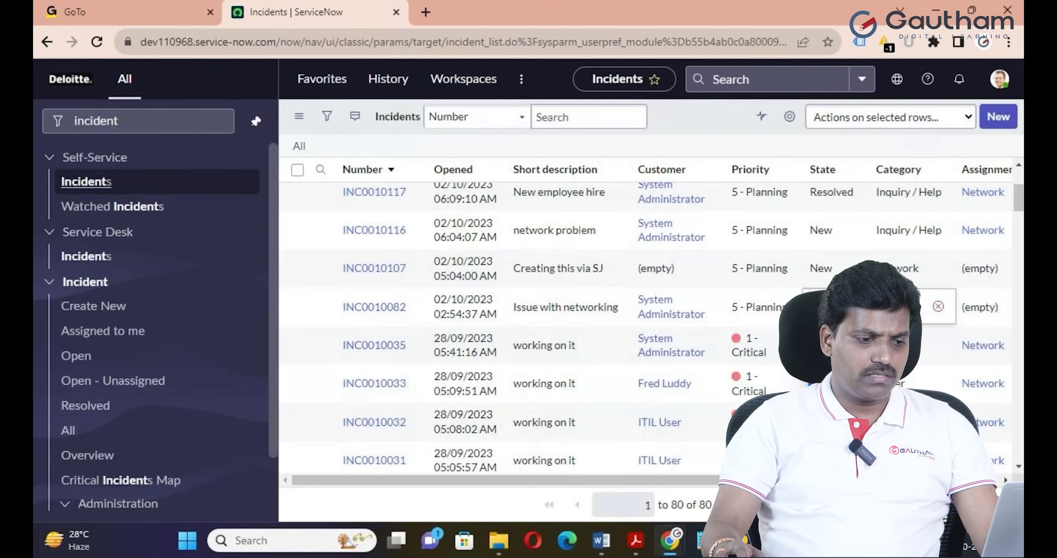
key("Escape")
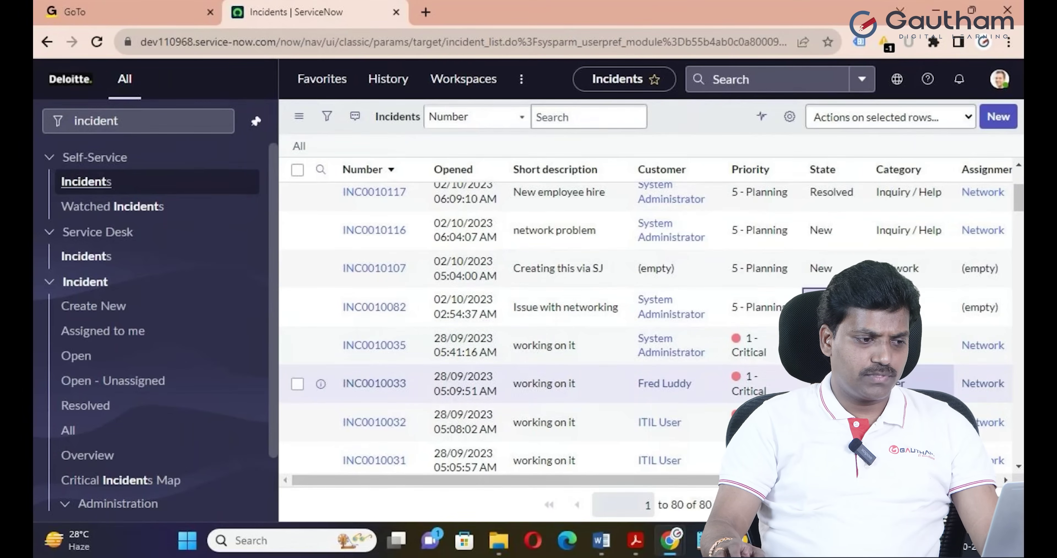
left_click(854, 123)
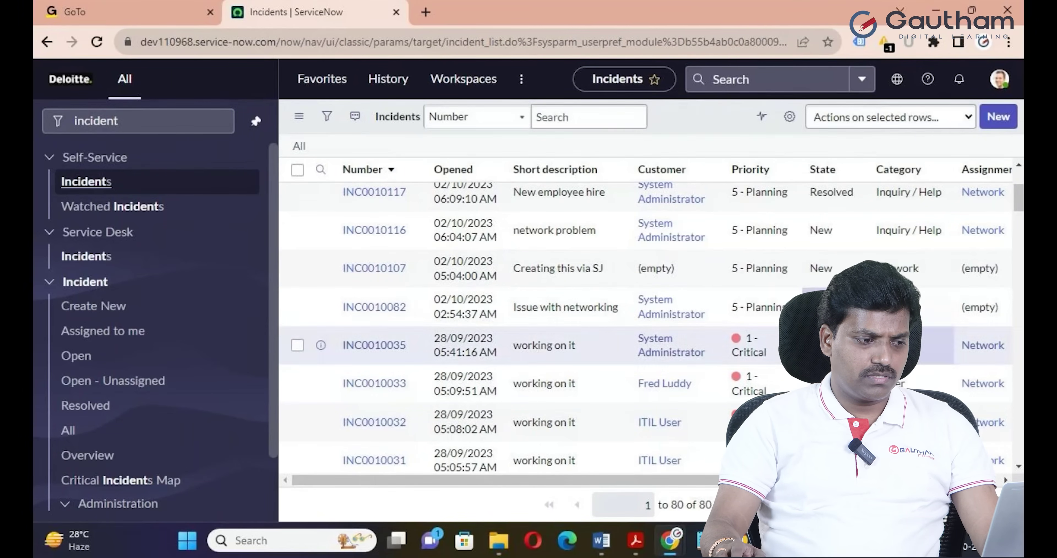
Try to change the State of incident INC0009001 directly in the incident list.
scroll(646, 326, "down", 15)
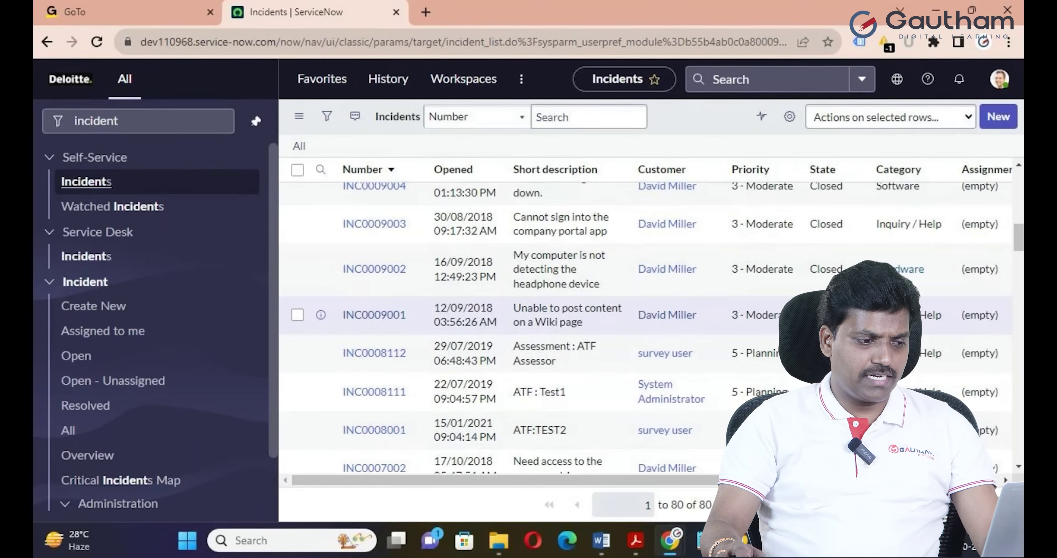
double_click(923, 315)
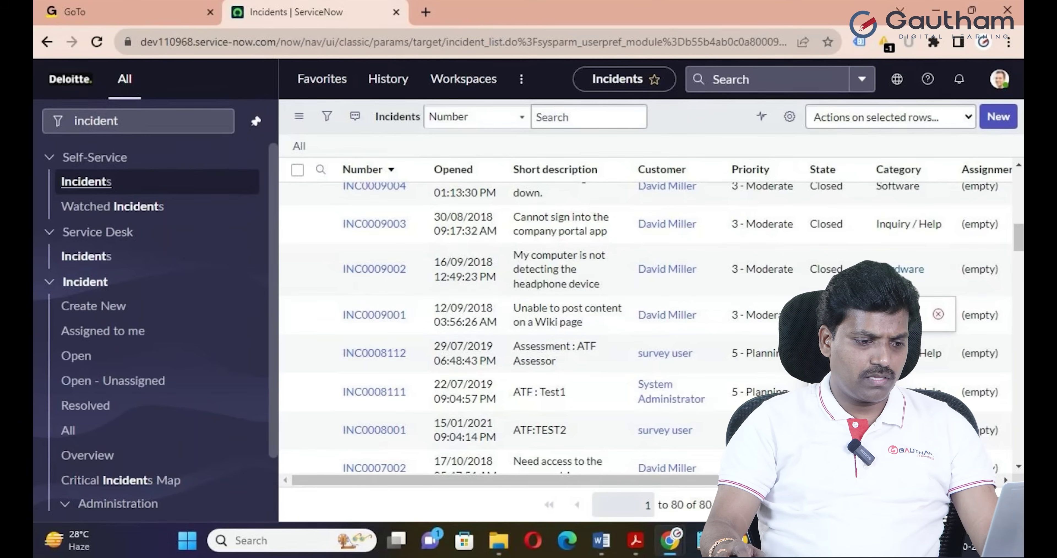
key("Escape")
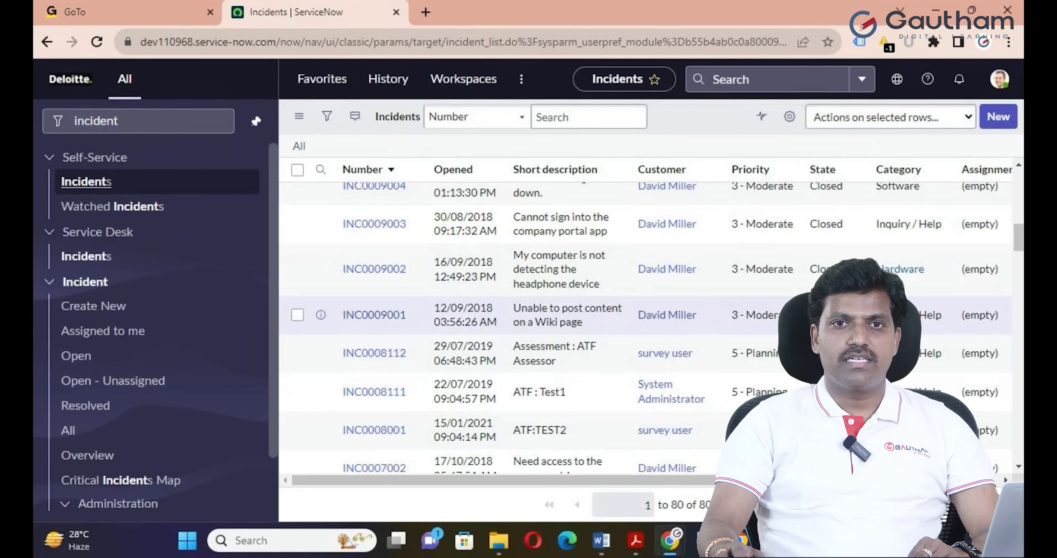
Select the number of incident INC0008111 in the incident list.
scroll(438, 375, "down", 2)
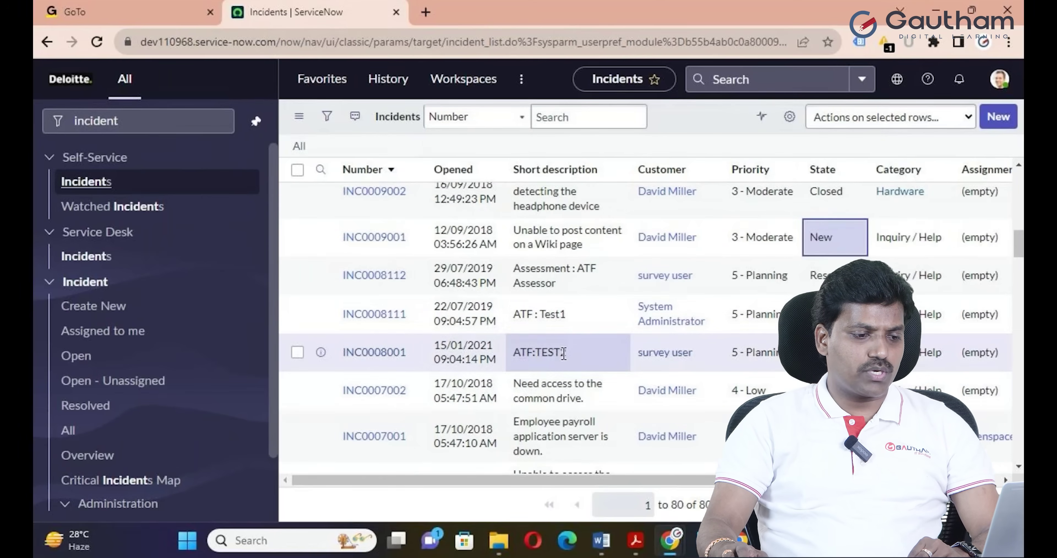
scroll(438, 375, "up", 2)
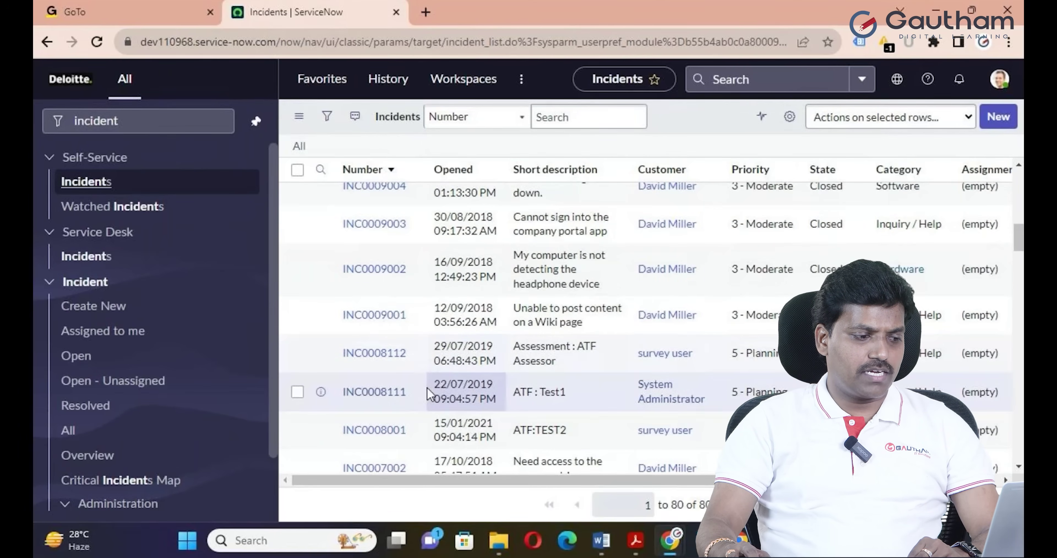
left_click_drag(419, 392, 345, 404)
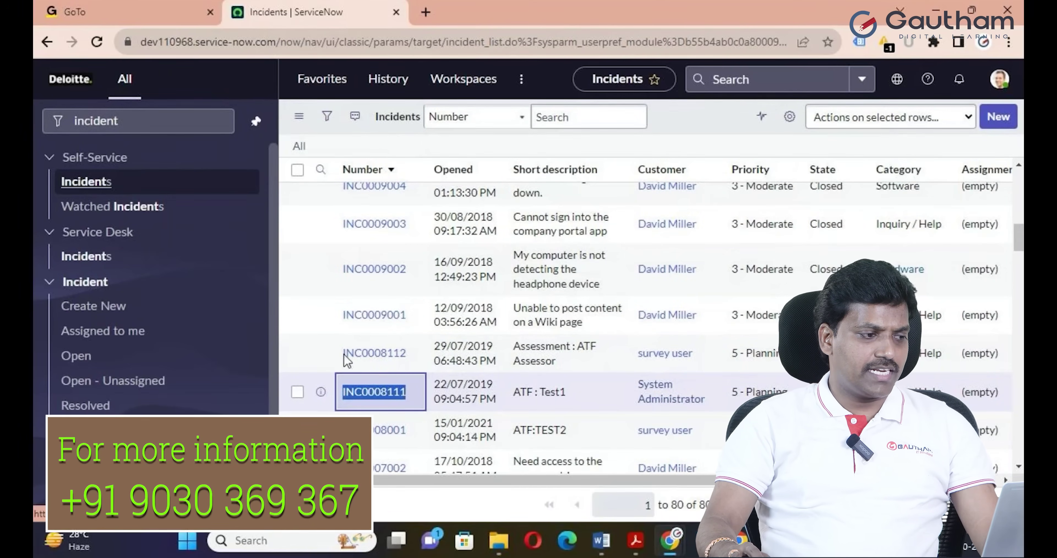
Find the background script module in the navigator and open Scripts - Background.
double_click(212, 111)
type("back")
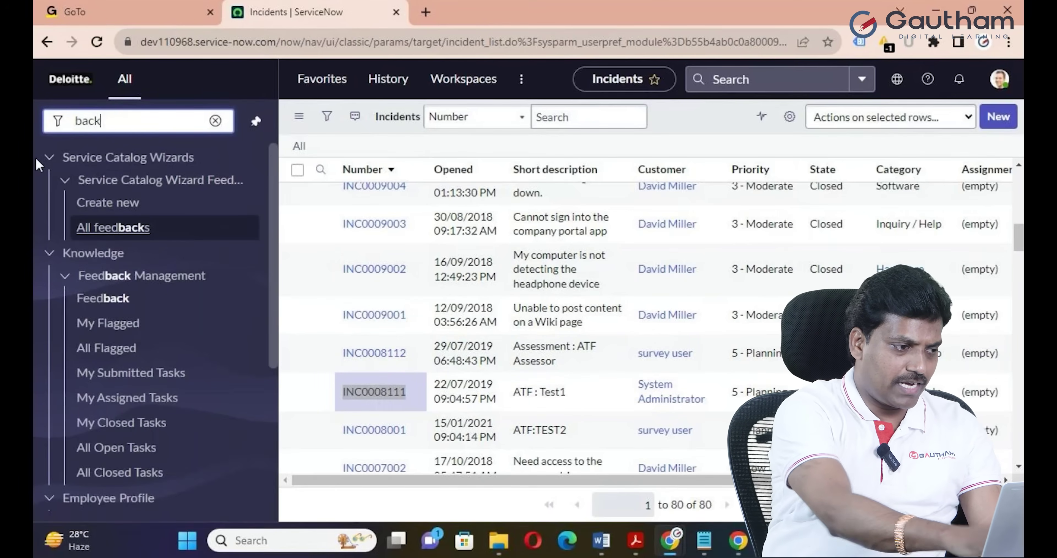
type("gr")
left_click(118, 231)
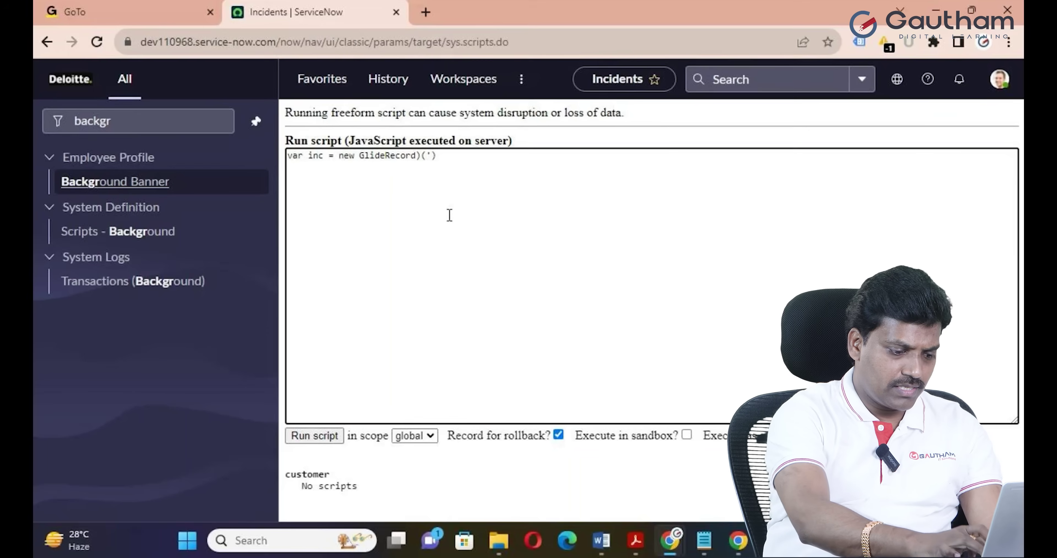
Write a background script that gets incident INC0008111 by number, sets its state to 6 and updates the record.
type("incident'); inc.")
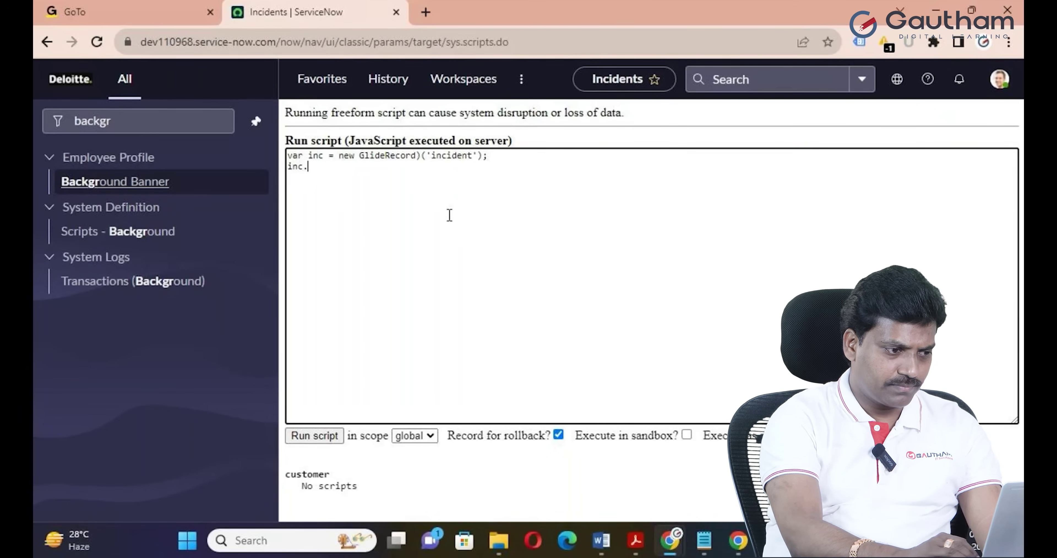
type("get(")
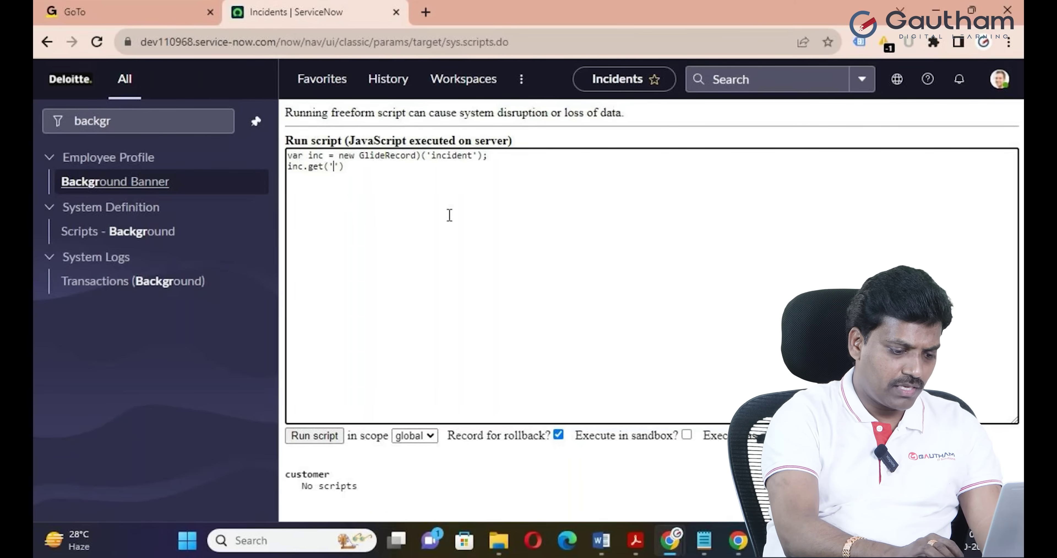
type("number','")
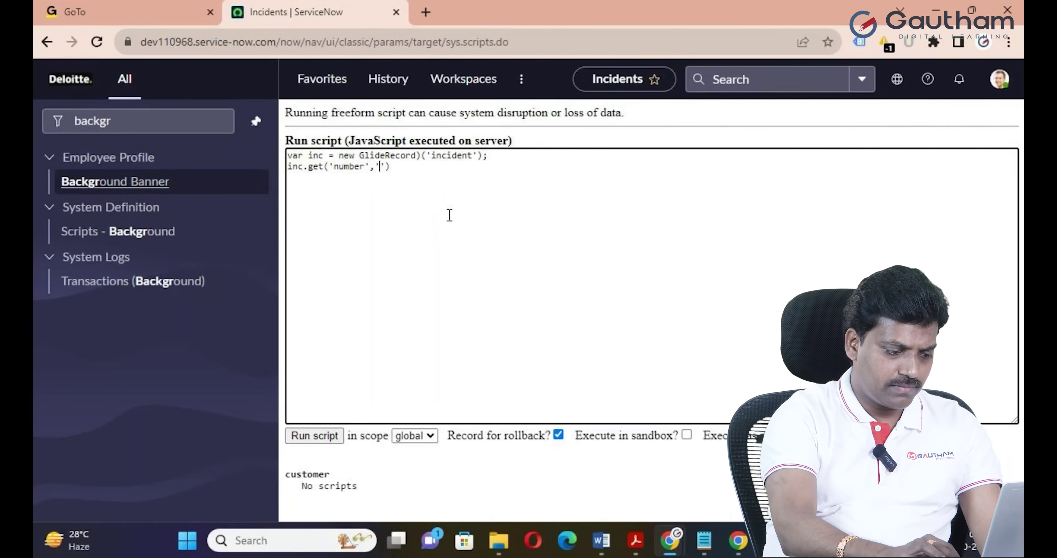
type("INC0008111")
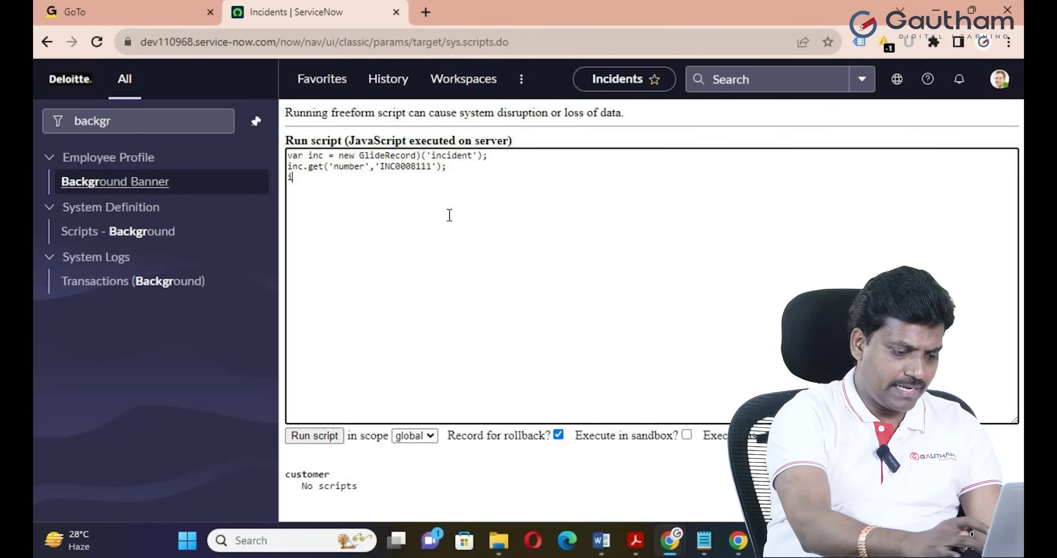
type("ate();")
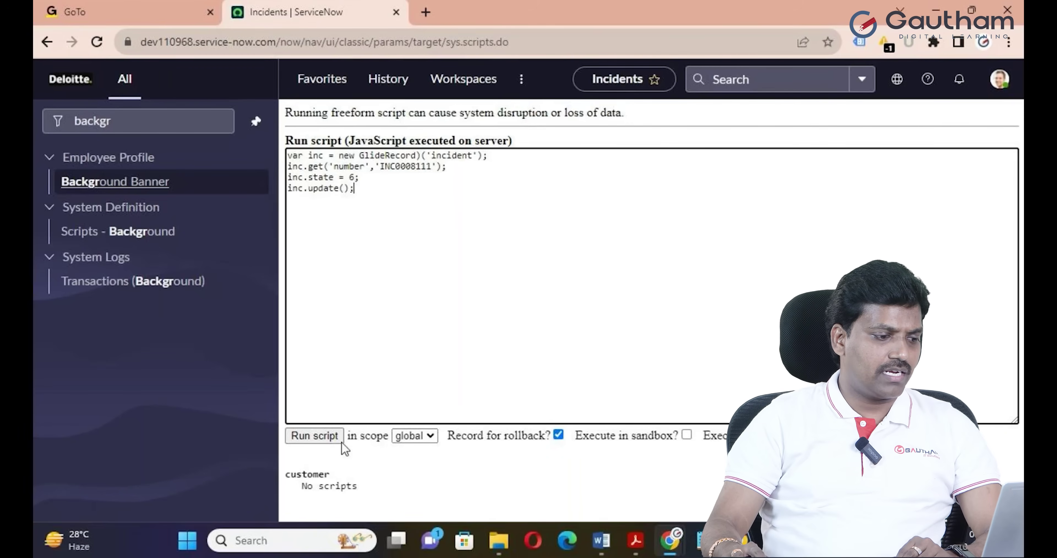
Run the background script, remove the stray closing parenthesis after GlideRecord, and run it again in the global scope.
left_click(338, 438)
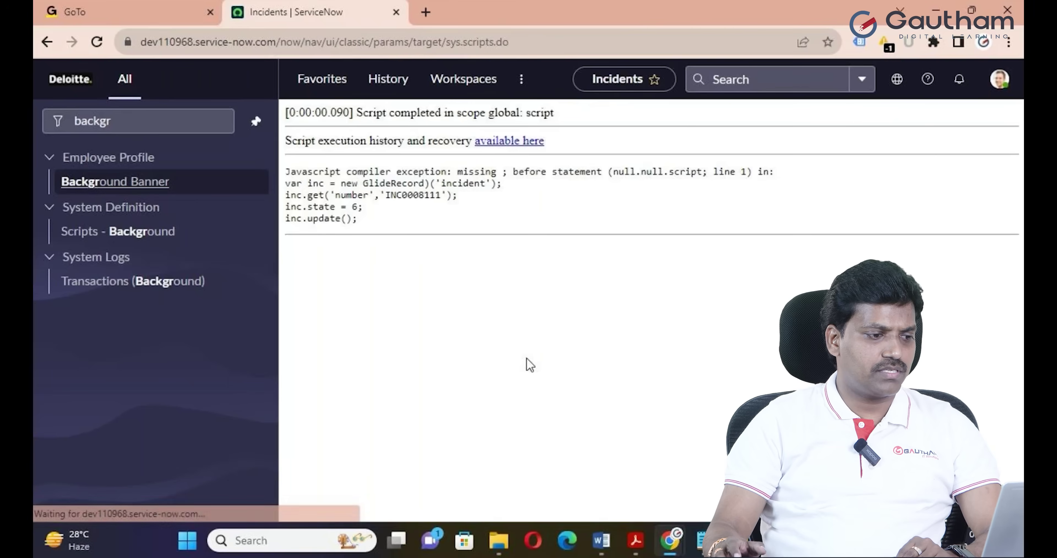
key("alt+Left")
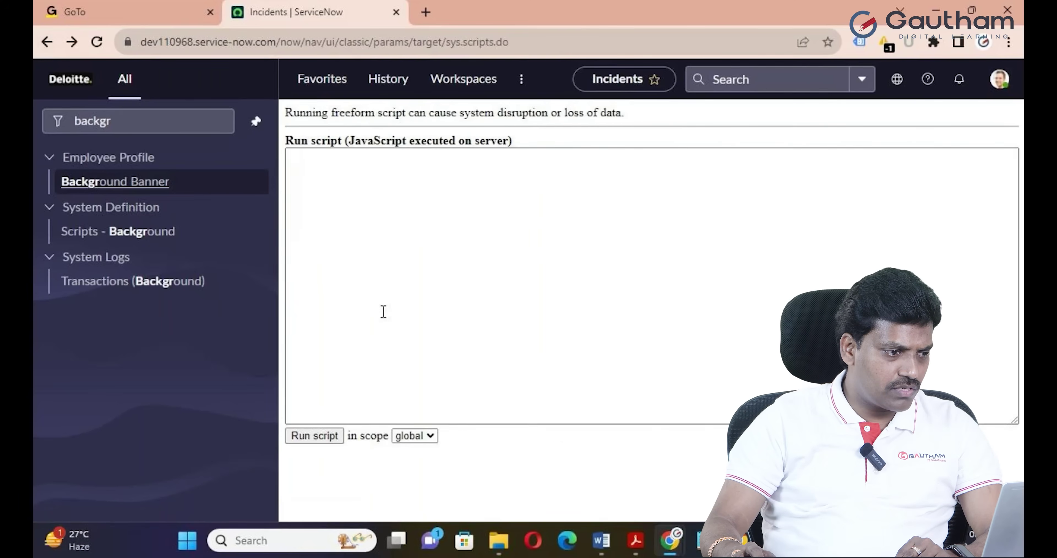
left_click(354, 203)
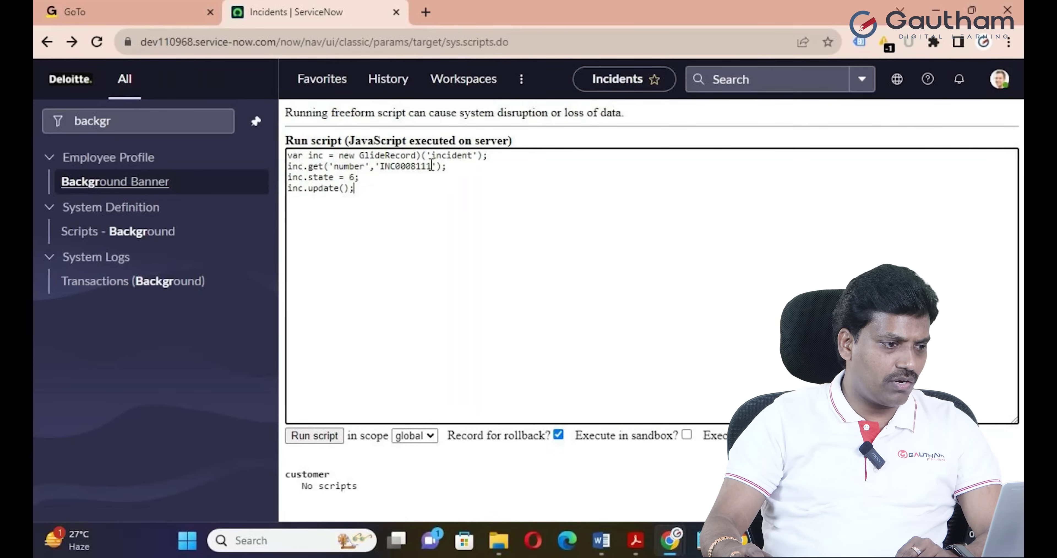
left_click(421, 155)
key("BackSpace")
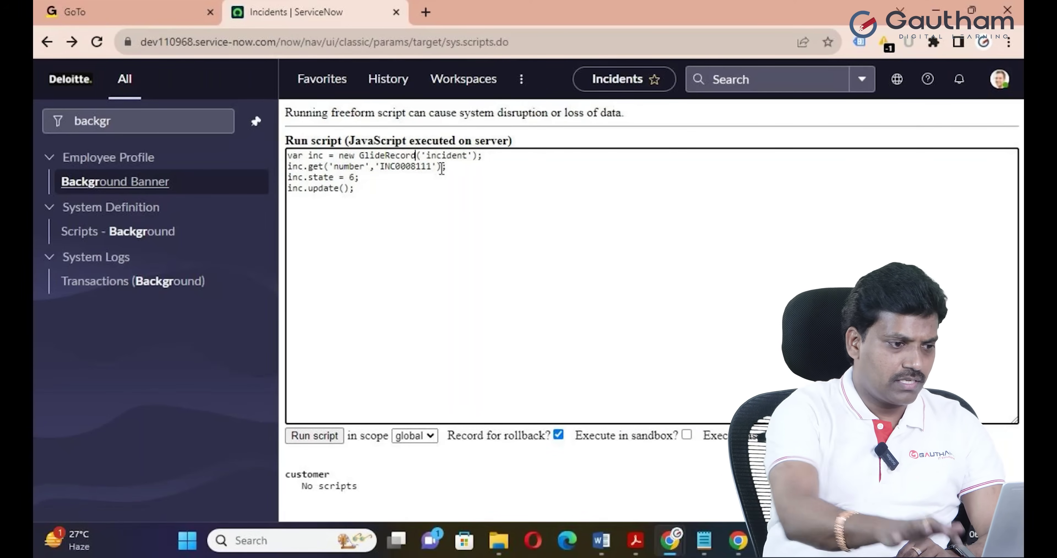
left_click(314, 435)
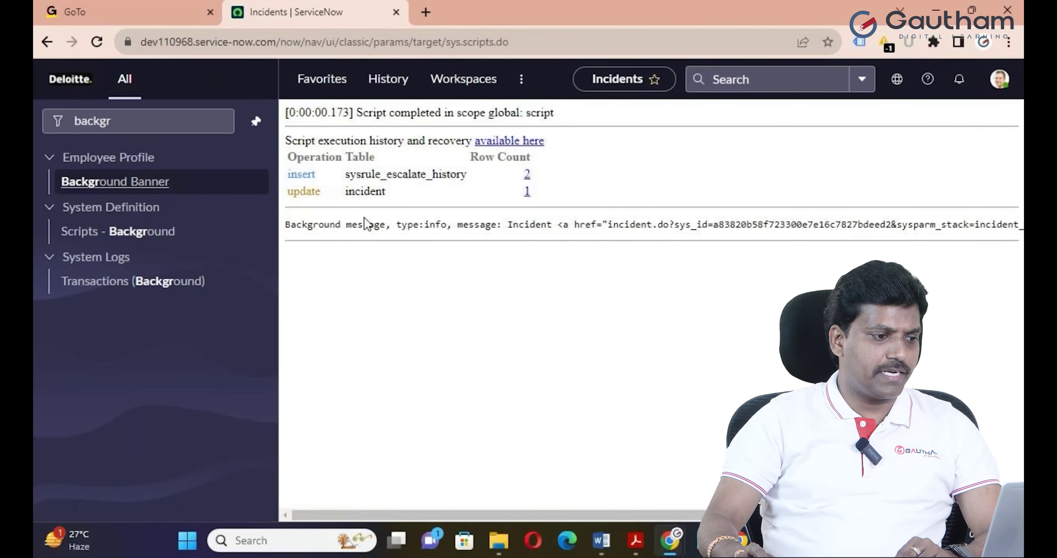
Return to the corrected script for INC0008111, run it once more, and select its full text.
left_click(46, 42)
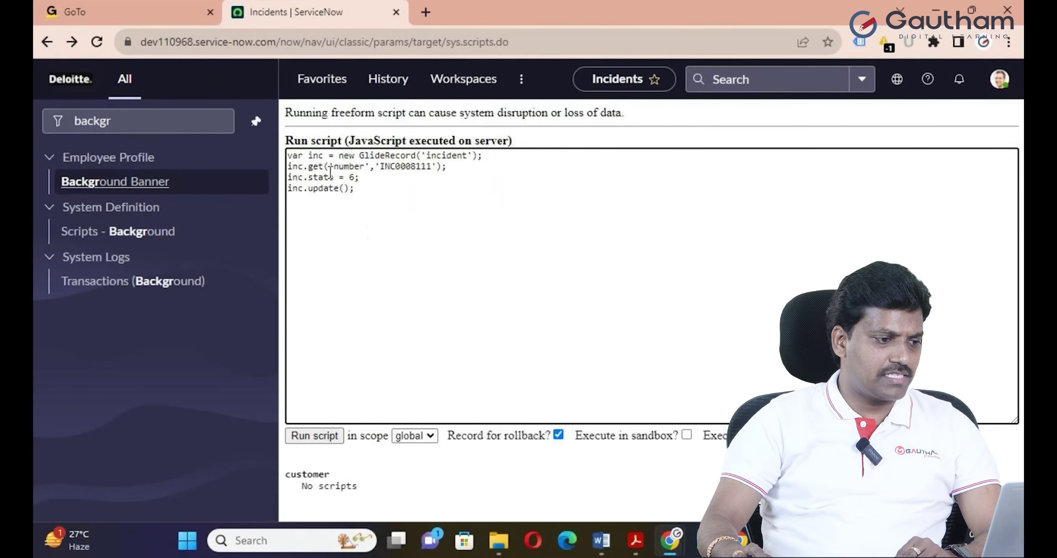
left_click(315, 436)
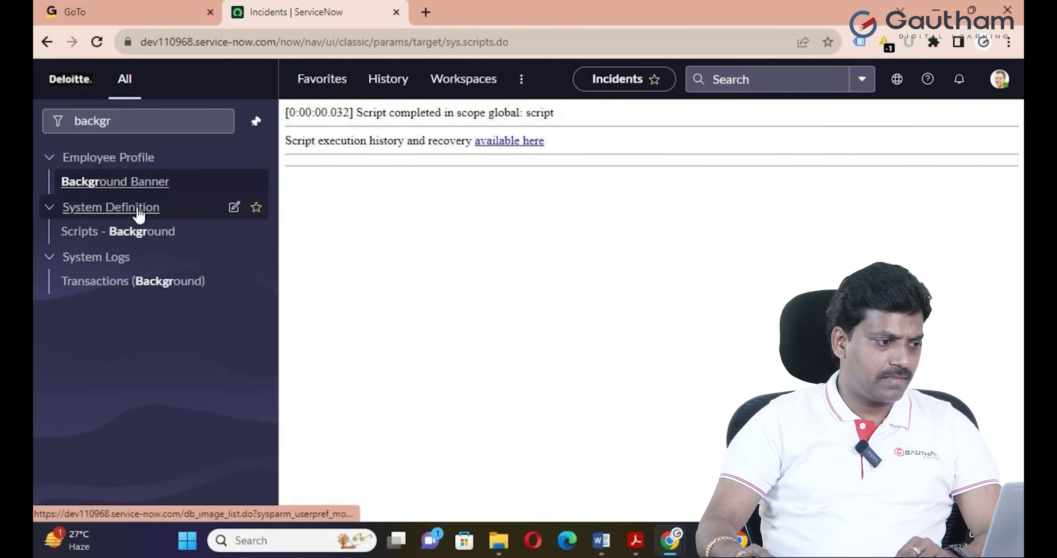
left_click(158, 232)
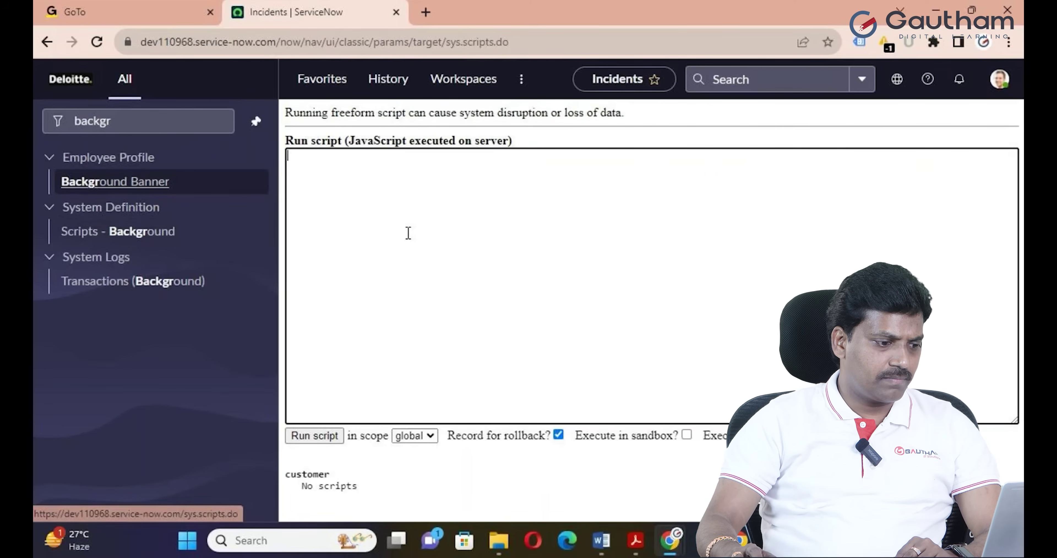
left_click(47, 42)
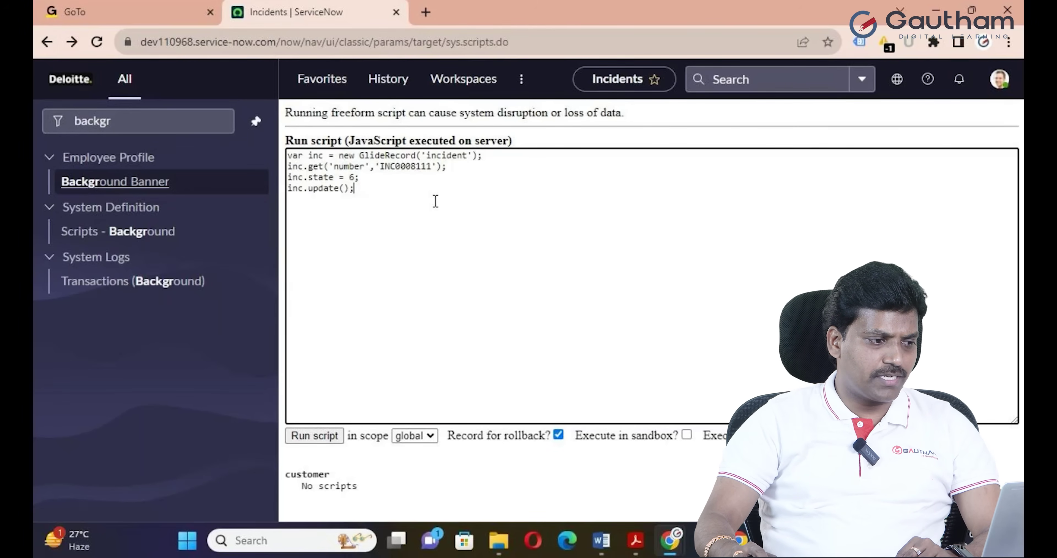
key("ctrl+a")
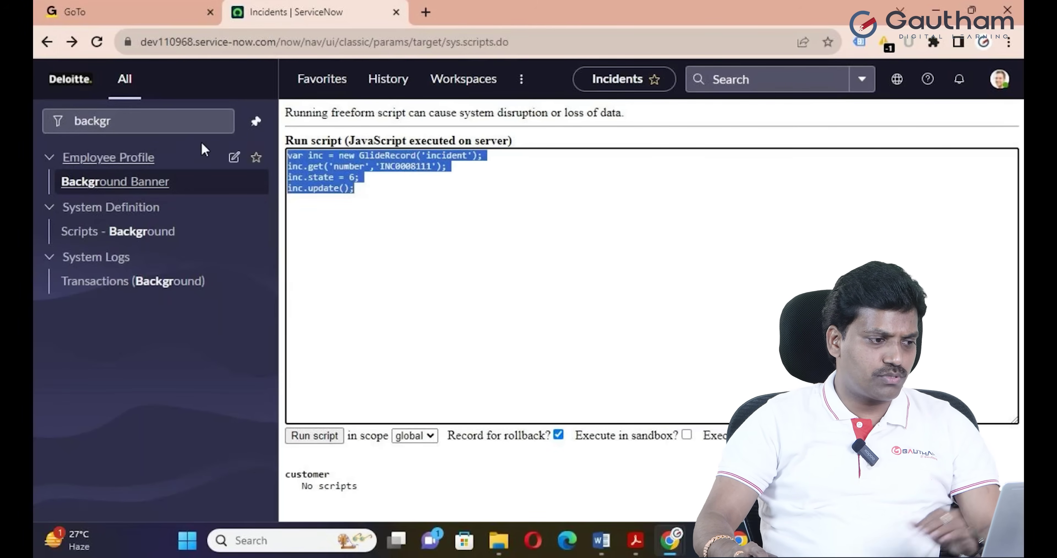
Open incident INC0008111 from the incident list and check its state and resolution information.
left_click(48, 43)
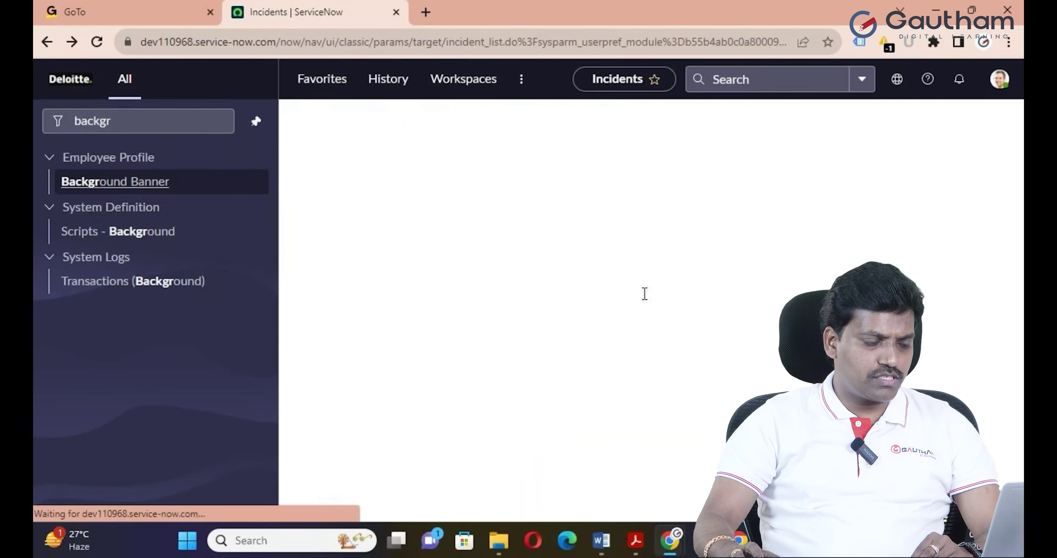
scroll(596, 332, "down", 3)
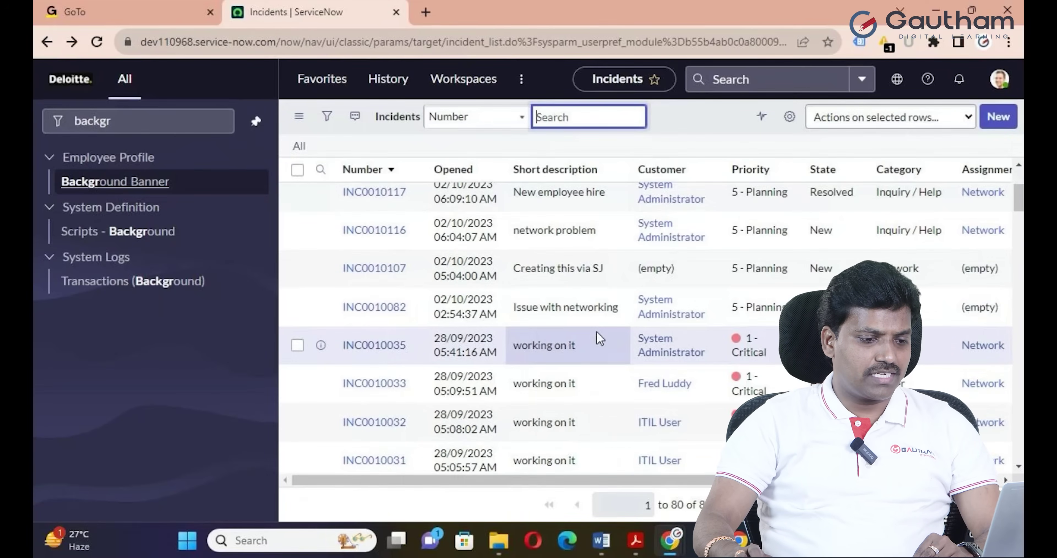
scroll(596, 331, "down", 5)
left_click(381, 394)
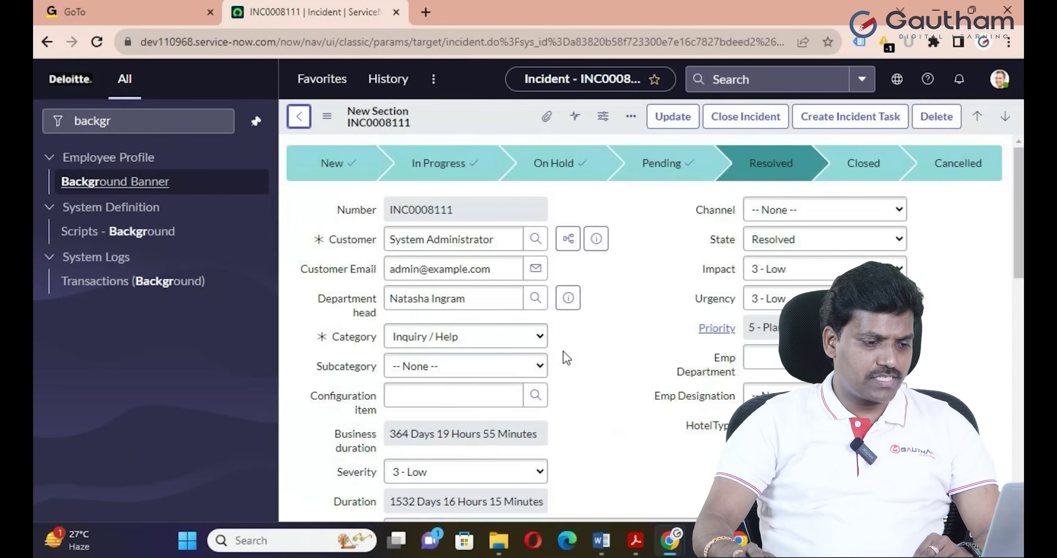
scroll(567, 352, "down", 5)
scroll(578, 370, "down", 4)
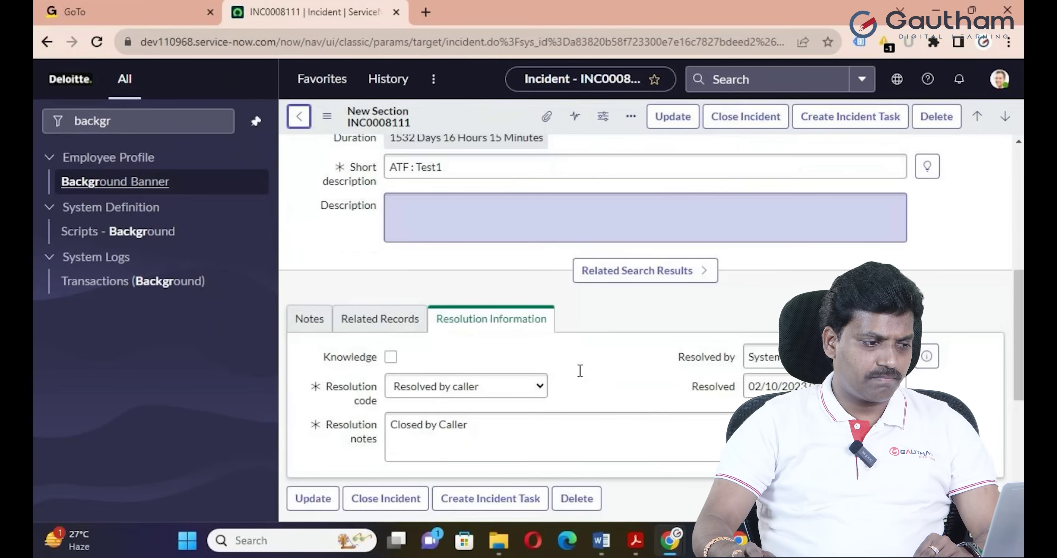
Open incident INC0000055 from the list of all incidents and copy its number.
left_click(144, 120)
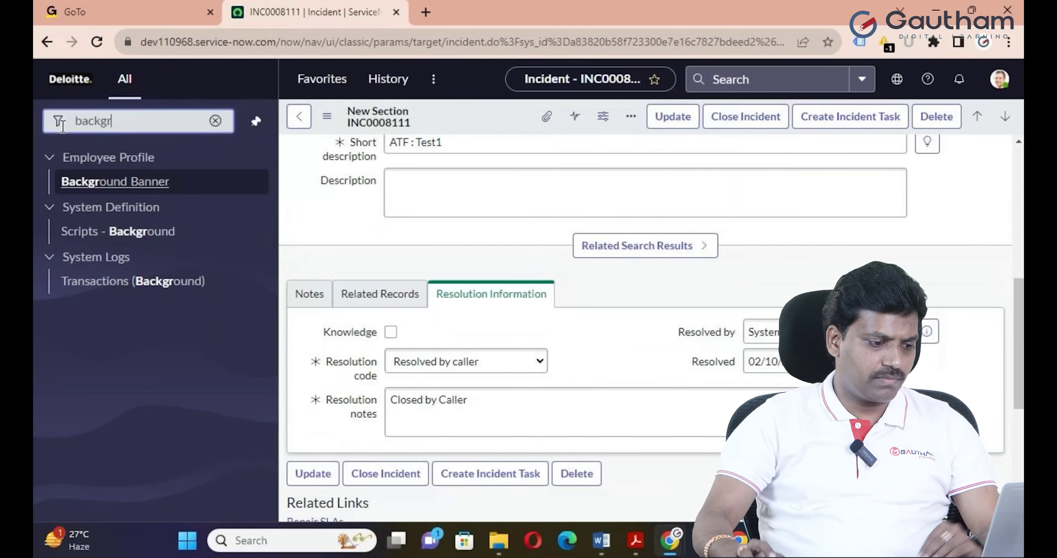
key("ctrl+a")
type("incident")
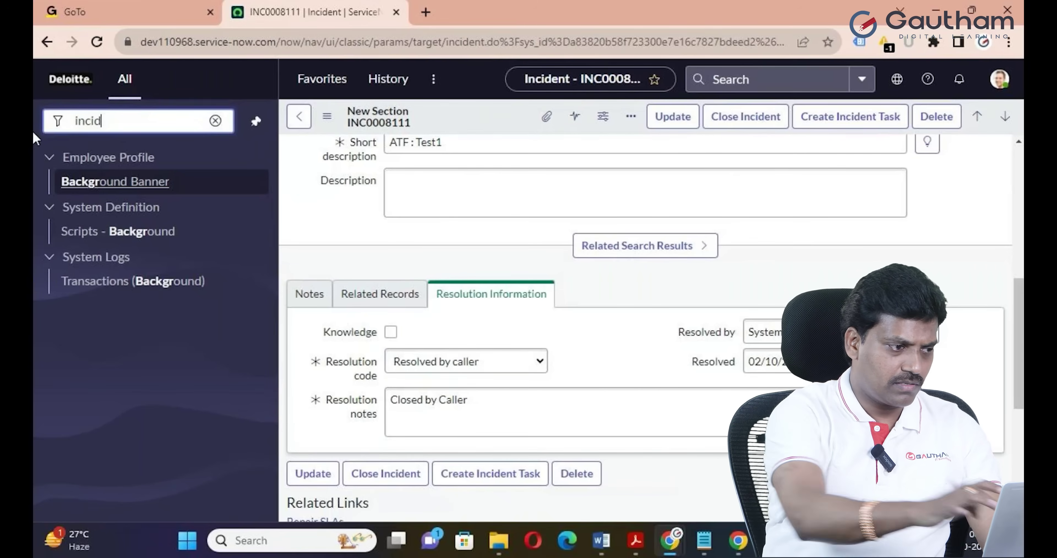
left_click(119, 439)
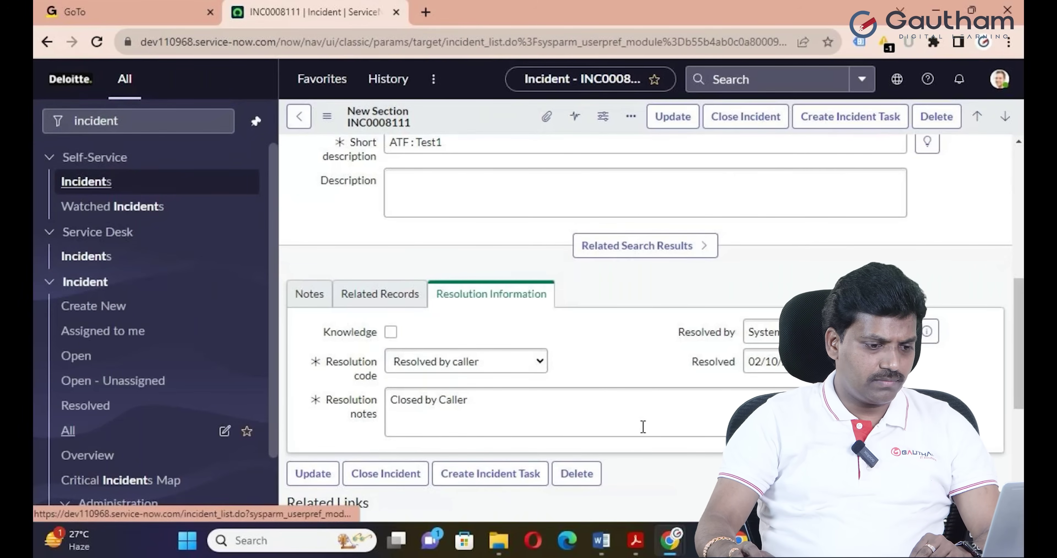
scroll(711, 429, "down", 15)
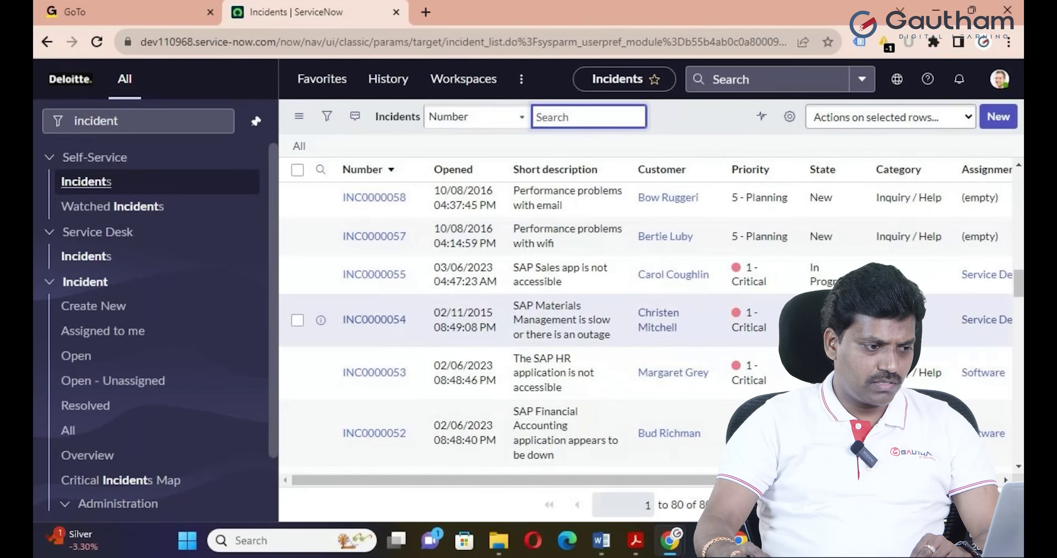
left_click(396, 282)
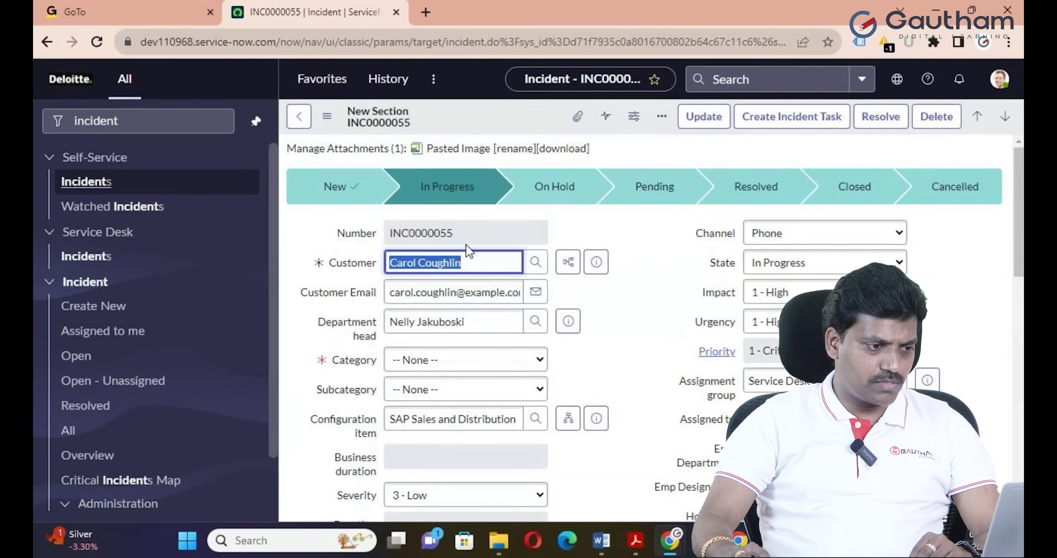
left_click_drag(466, 244, 385, 229)
key("ctrl+c")
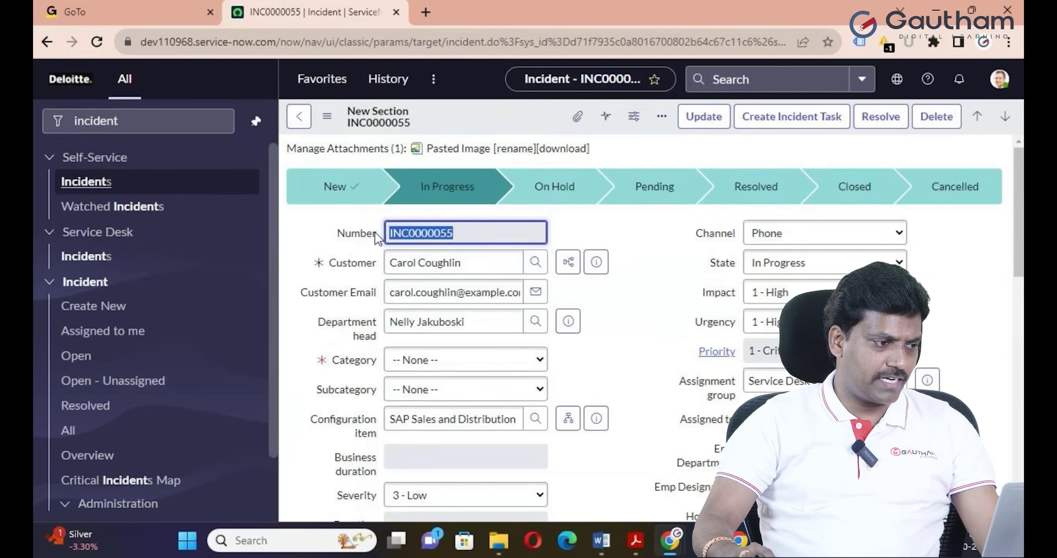
Search the navigator for "backg" and open the Scripts - Background module.
left_click_drag(119, 121, 35, 124)
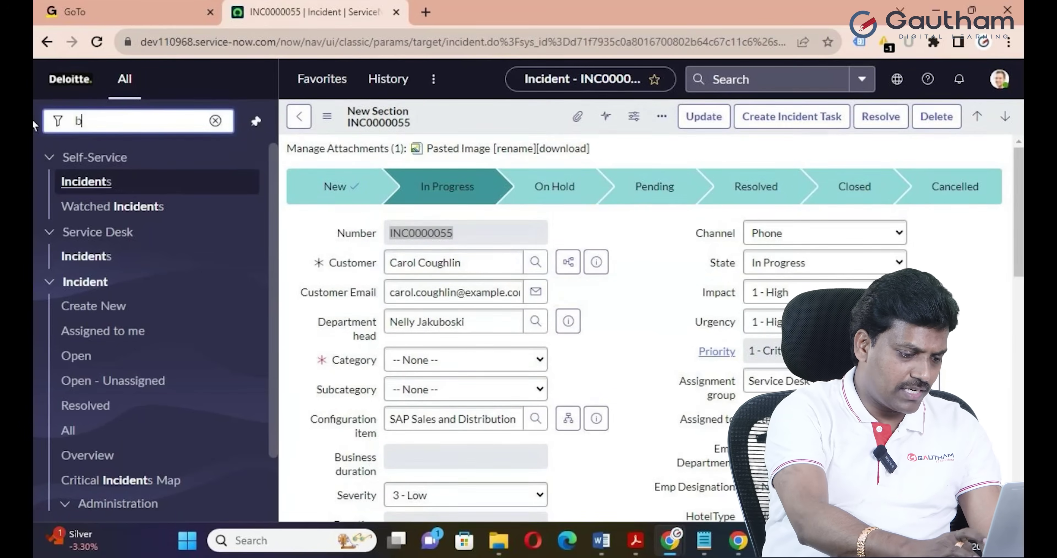
type("bacl")
key("BackSpace")
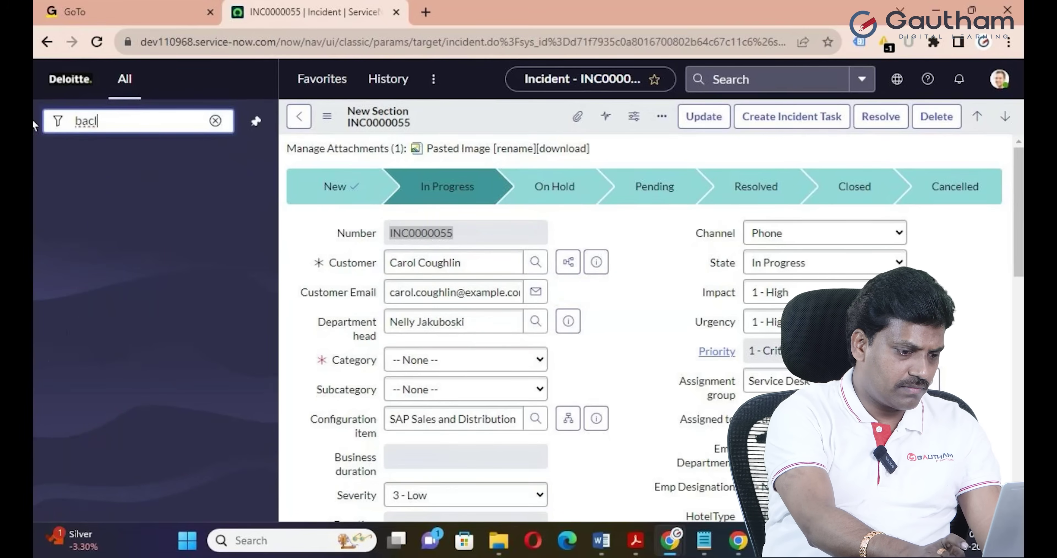
type("kg")
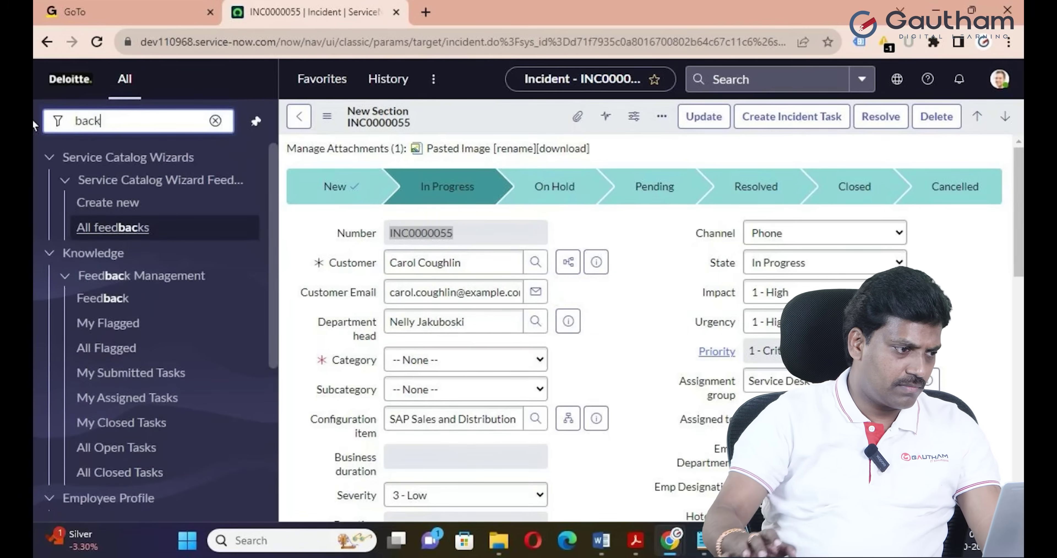
left_click(108, 231)
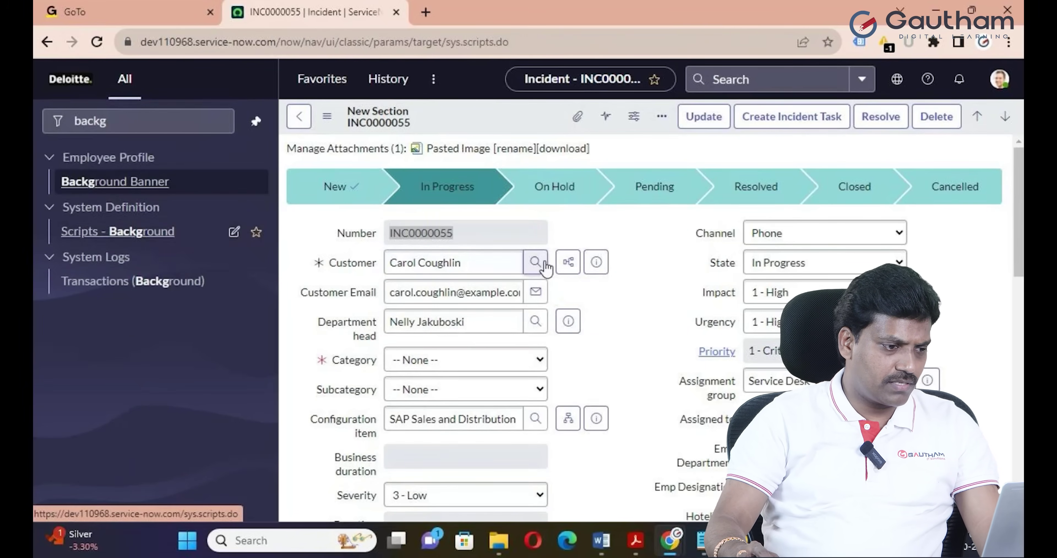
key("ctrl+v")
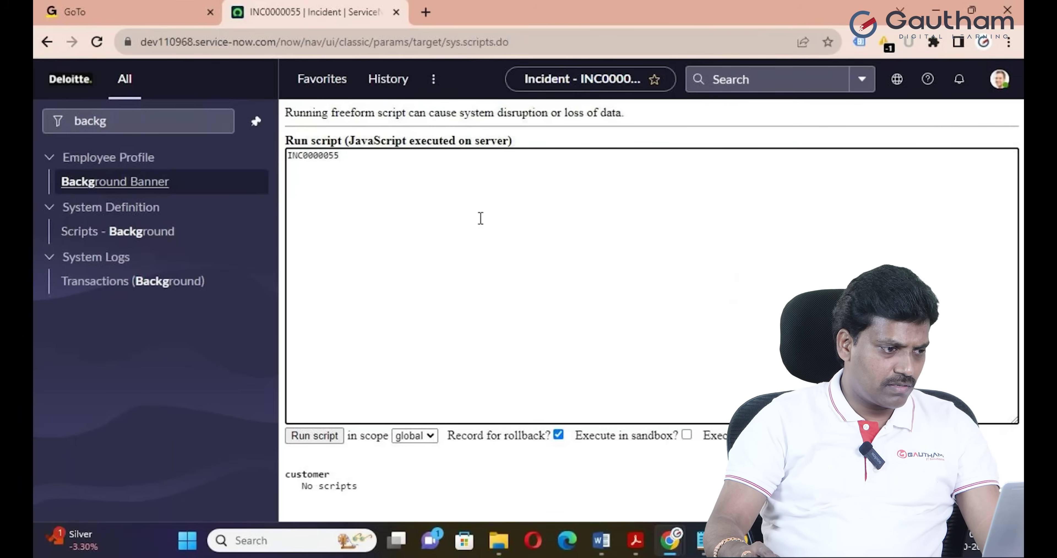
key("ctrl+a")
key("ctrl+c")
key("BackSpace")
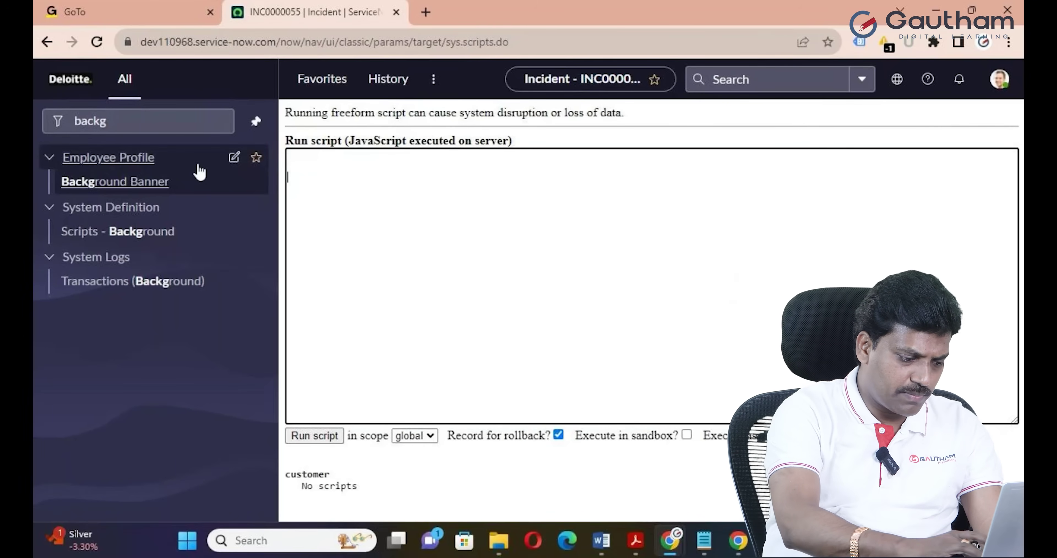
Begin the background script by declaring the variable inc as a new GlideRecord for the 'incident' table.
type("var inc = new GlideRecor")
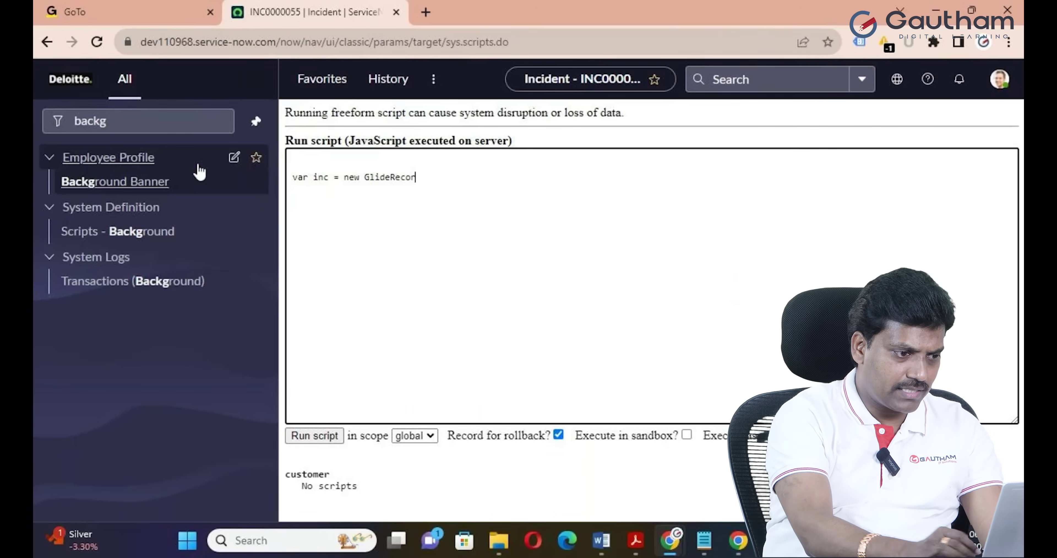
type("d(")
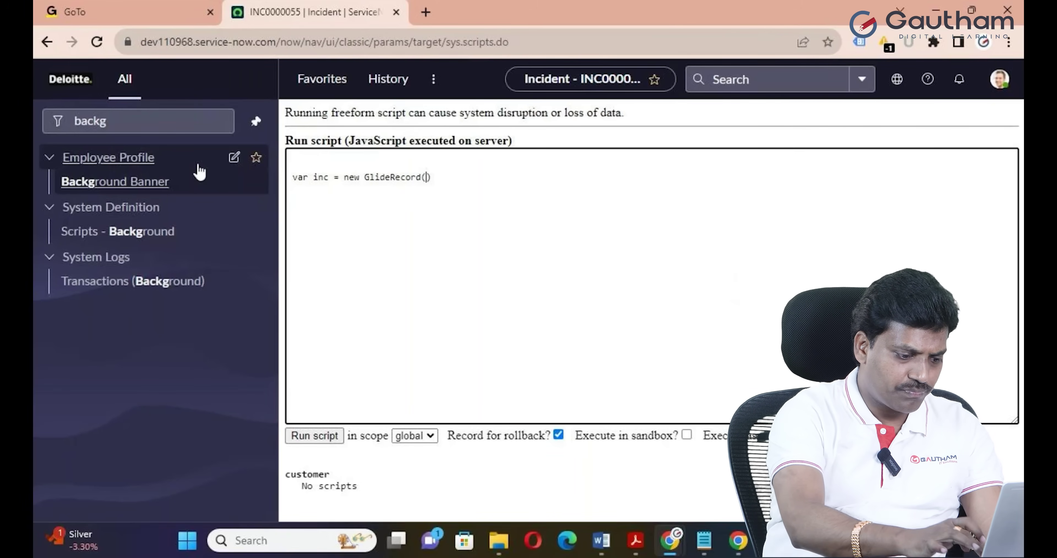
type("'incidnet")
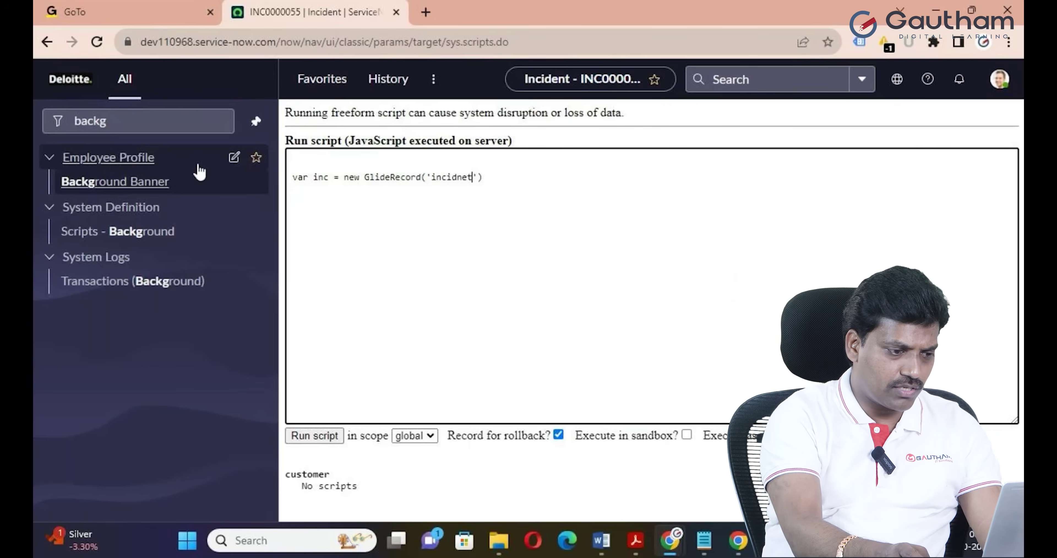
key("BackSpace")
key("BackSpace")
key("BackSpace")
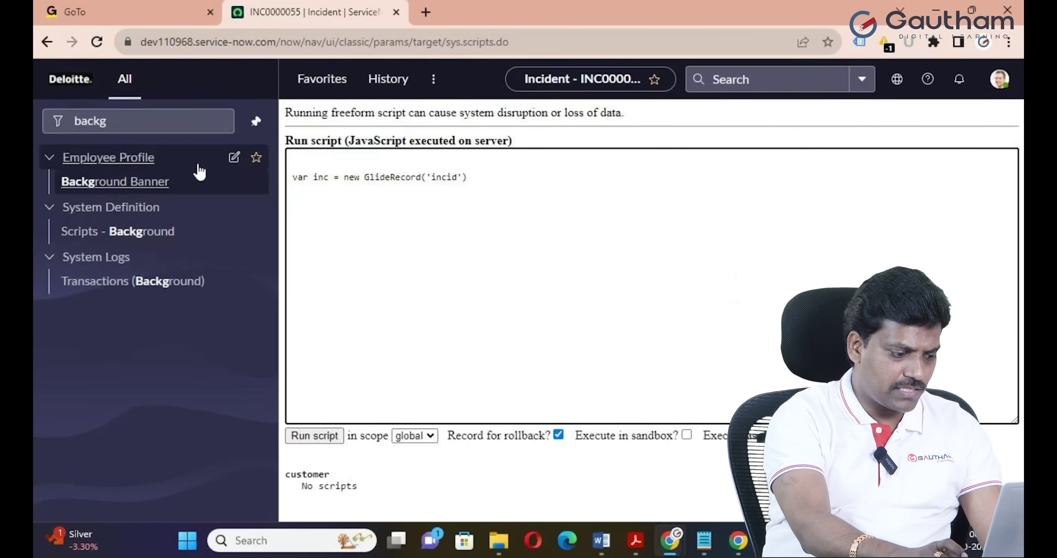
type("ent")
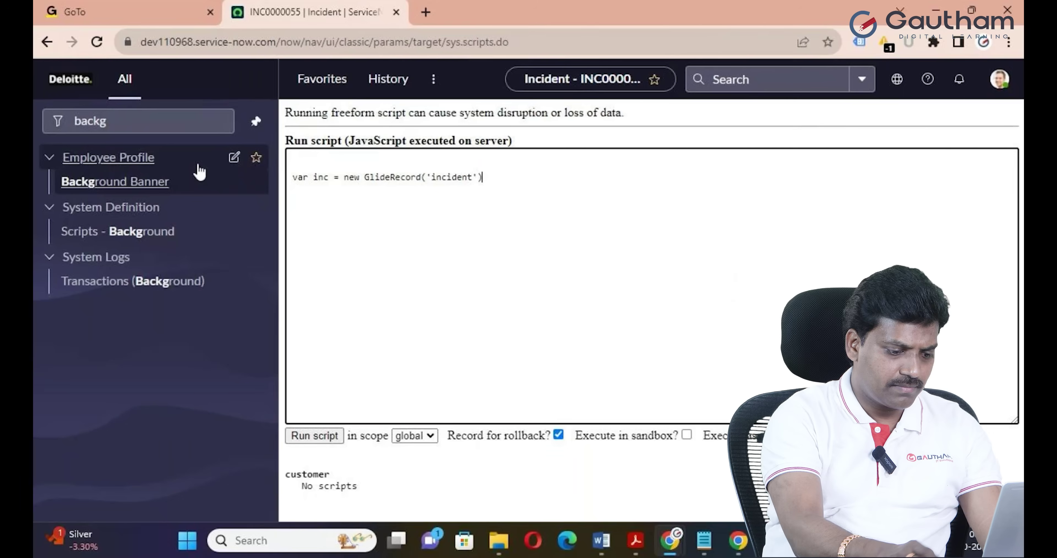
Add a line that fetches the incident by number with inc.get('number','INC0000055').
type("inc")
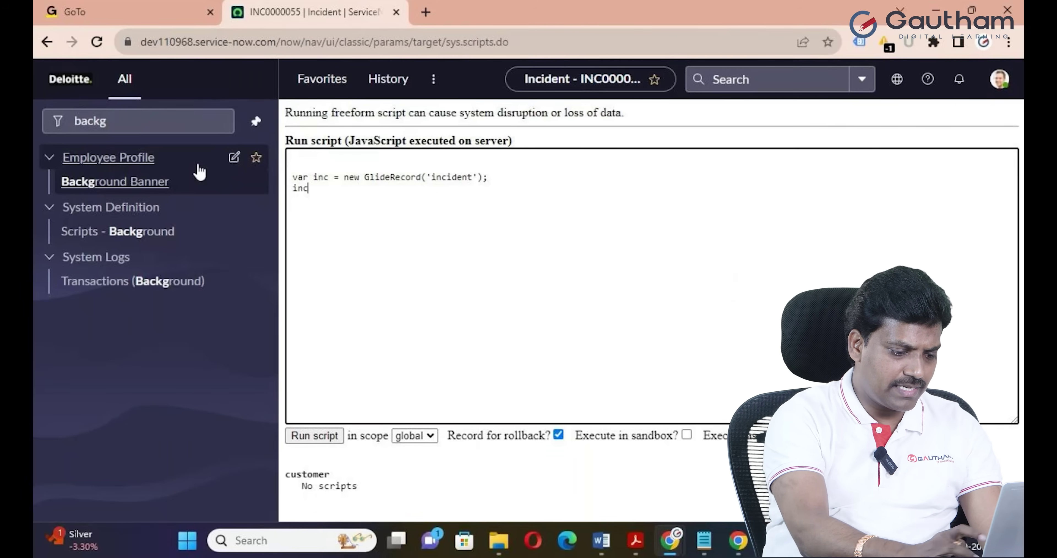
type(".get('")
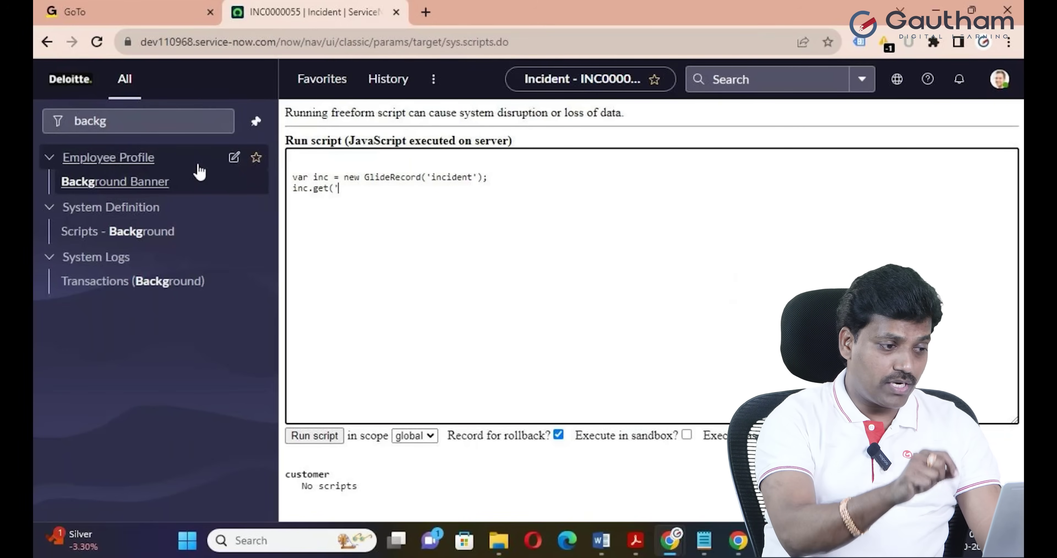
type("n'")
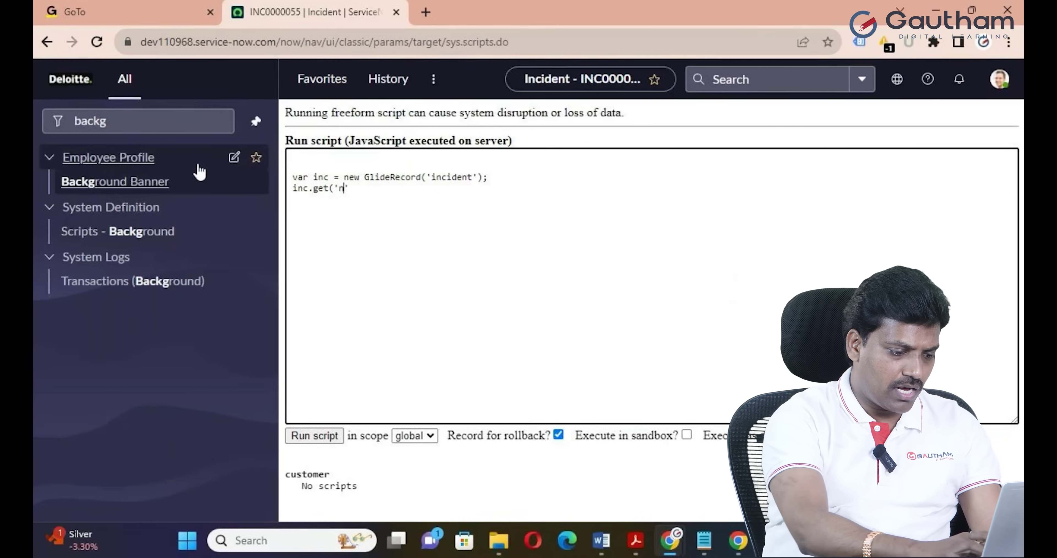
type("number")
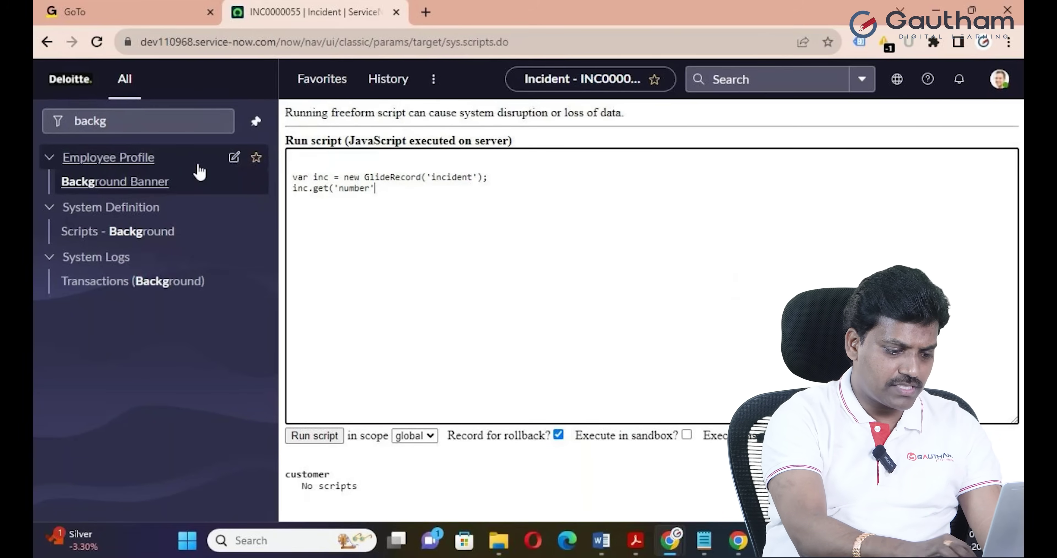
key("ctrl+v")
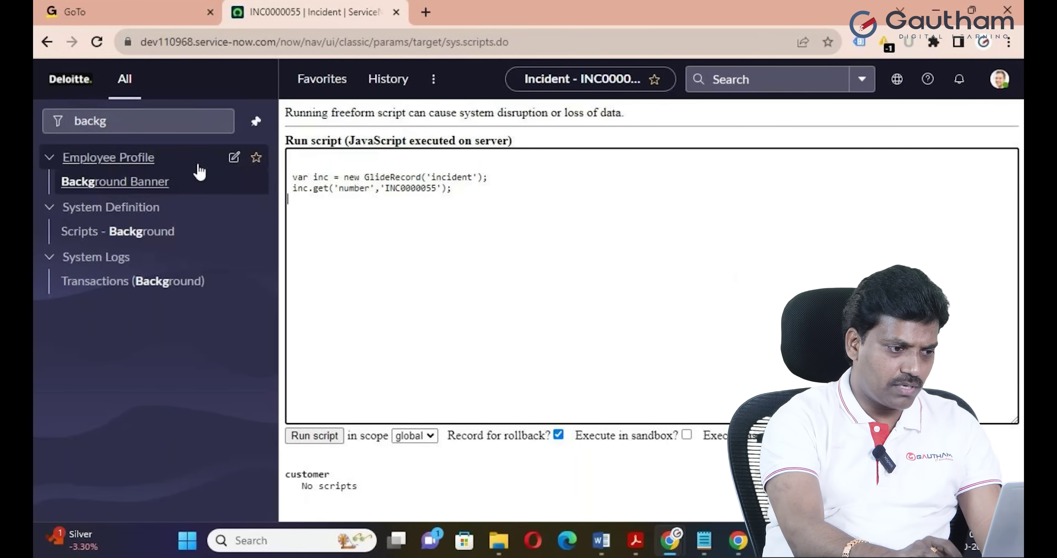
Add script lines that set inc.state to 6 and save the record with inc.update().
type("inc")
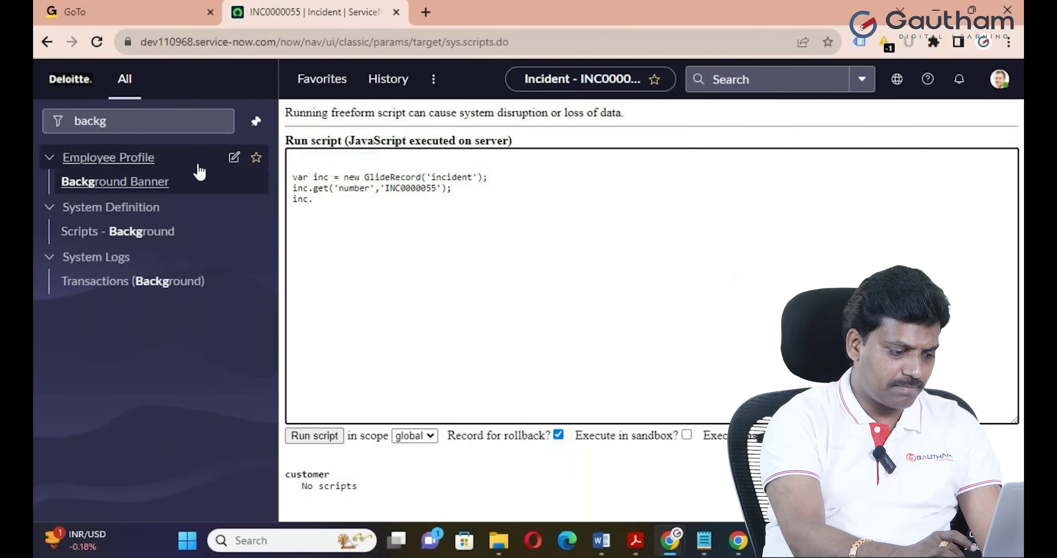
type(".state")
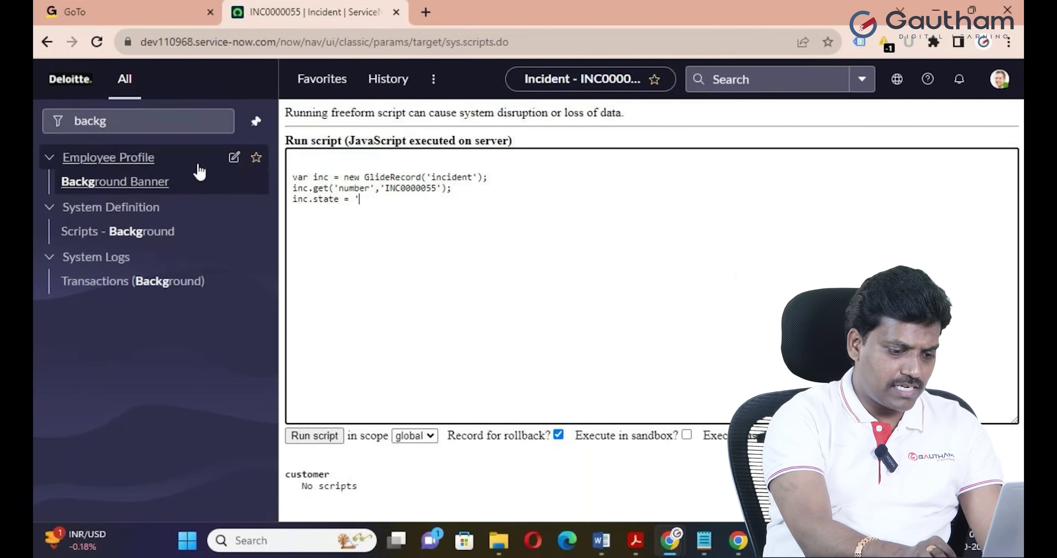
type(" = 6;")
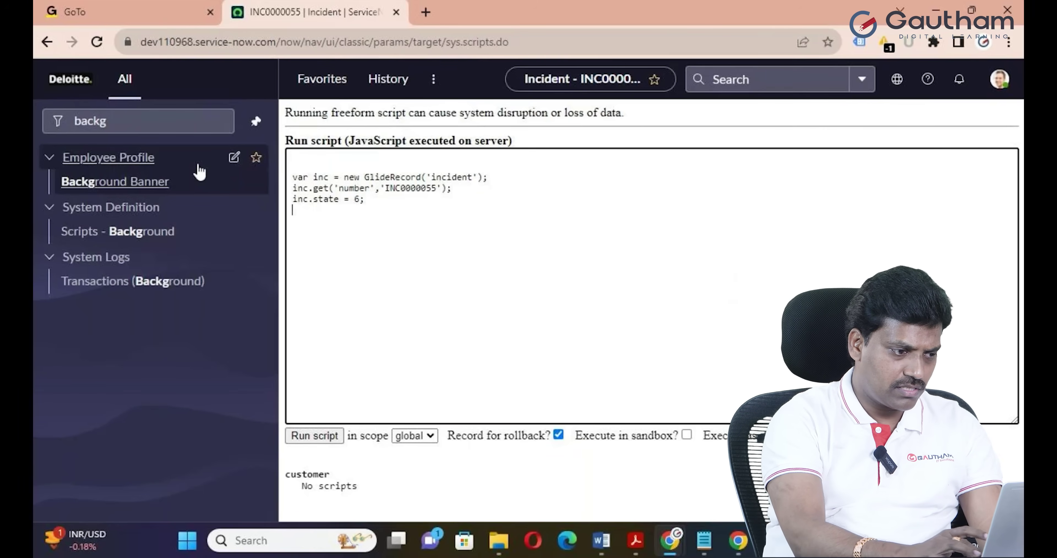
type(" inc.up")
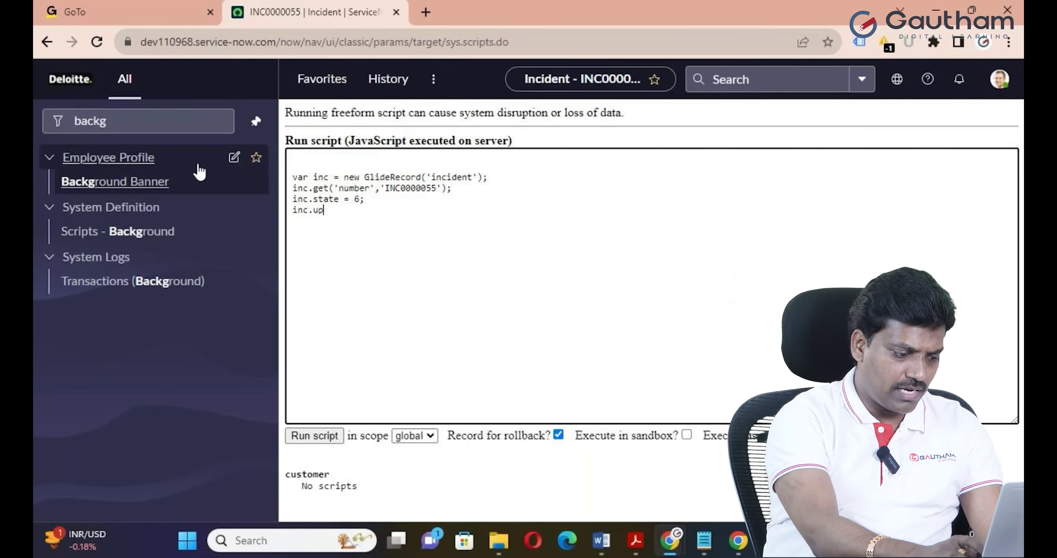
type("date();")
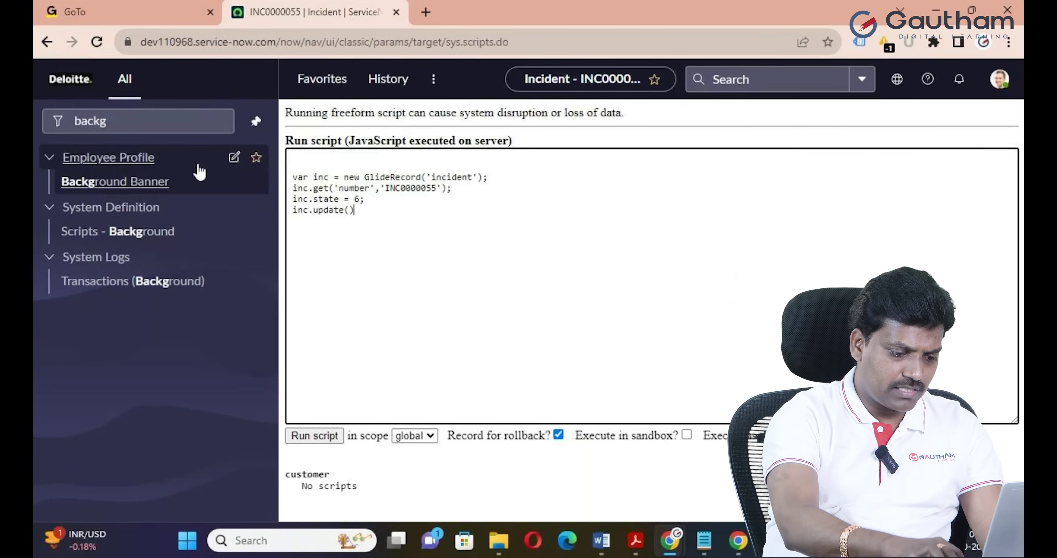
Select the full script text, run the script in global scope, and highlight the background error message in its output.
key("ctrl+a")
left_click(314, 435)
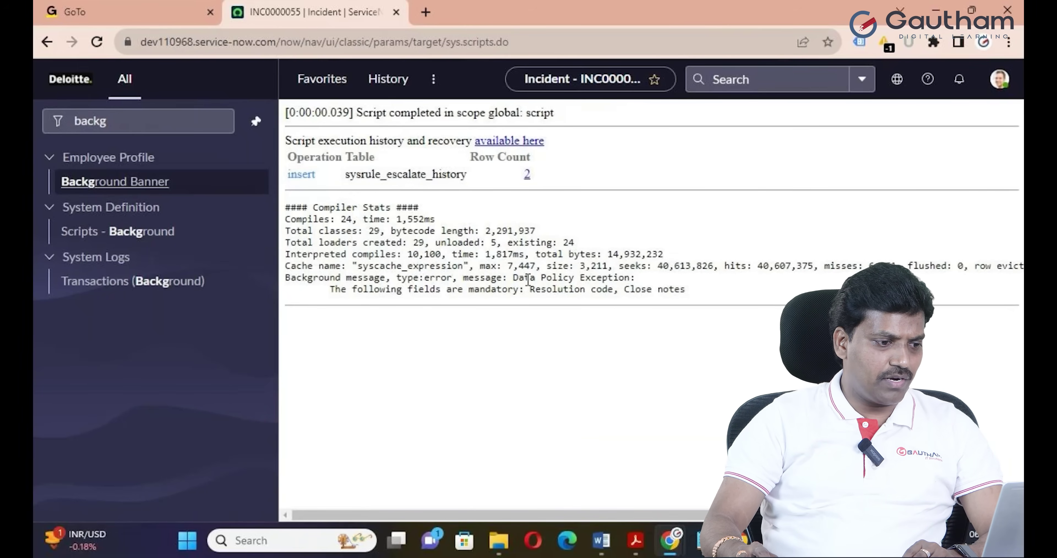
left_click_drag(513, 278, 702, 301)
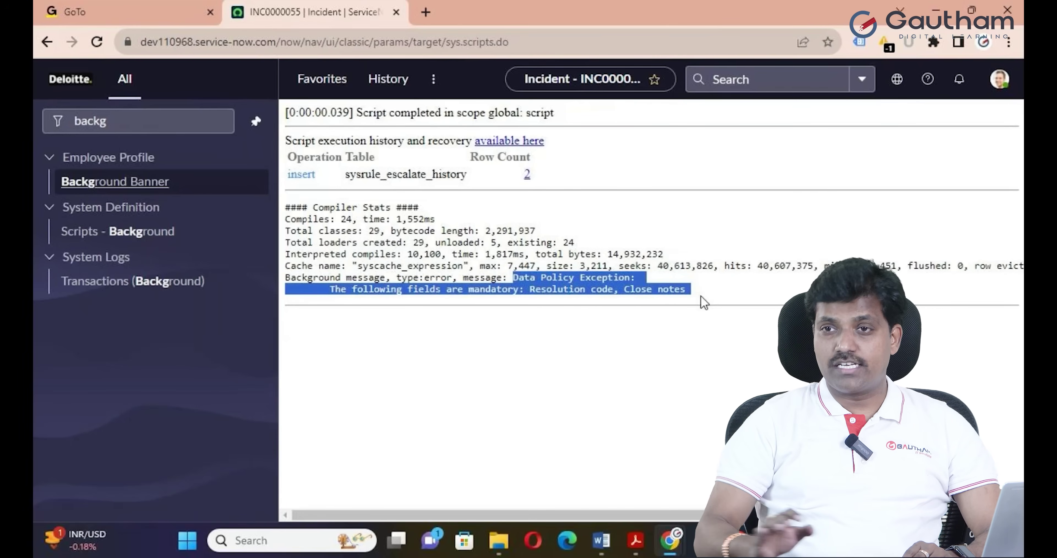